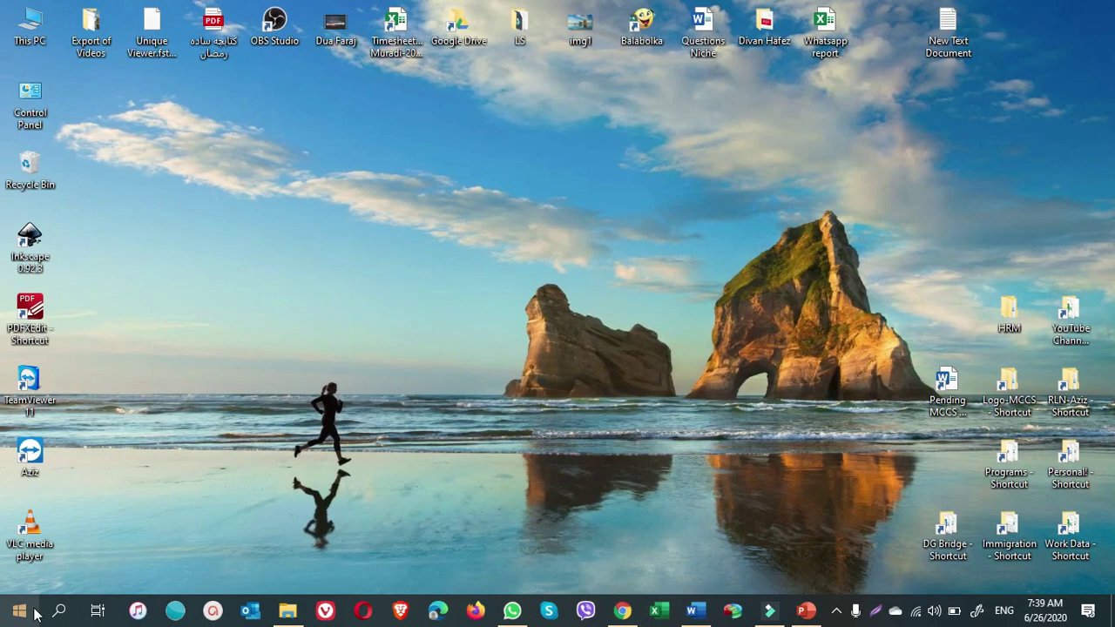
- Open the Performance Options visual effects settings by way of the system's About page and advanced system settings
{"action": "left_click", "coordinate": [19, 611]}
{"action": "left_click", "coordinate": [19, 538]}
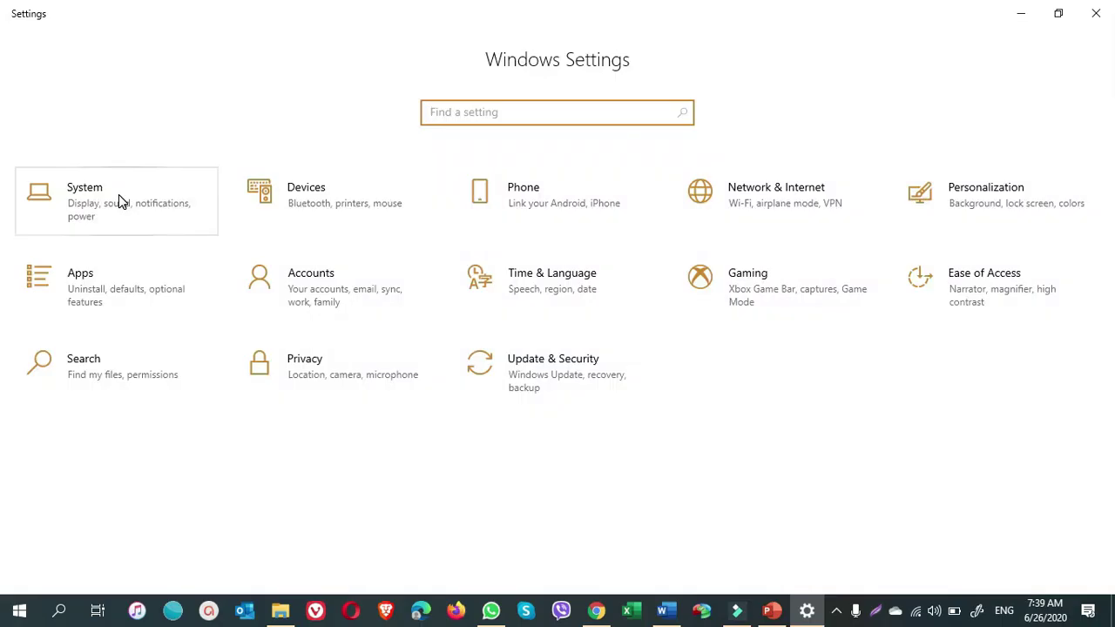
{"action": "left_click", "coordinate": [119, 194]}
{"action": "scroll", "coordinate": [145, 193], "scroll_direction": "down", "scroll_amount": 3}
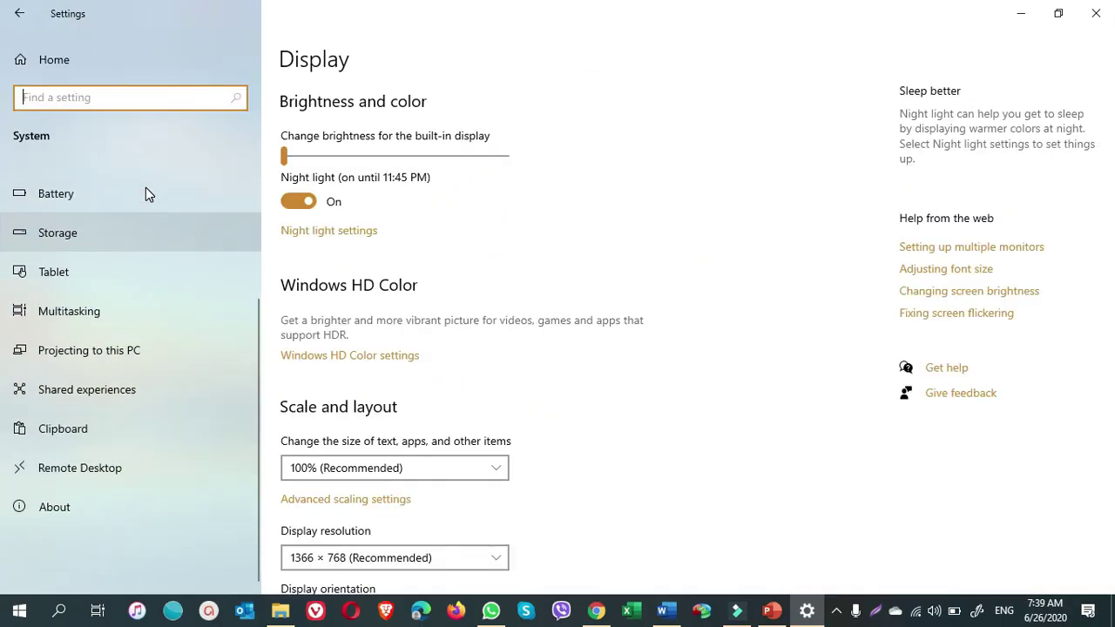
{"action": "left_click", "coordinate": [66, 509]}
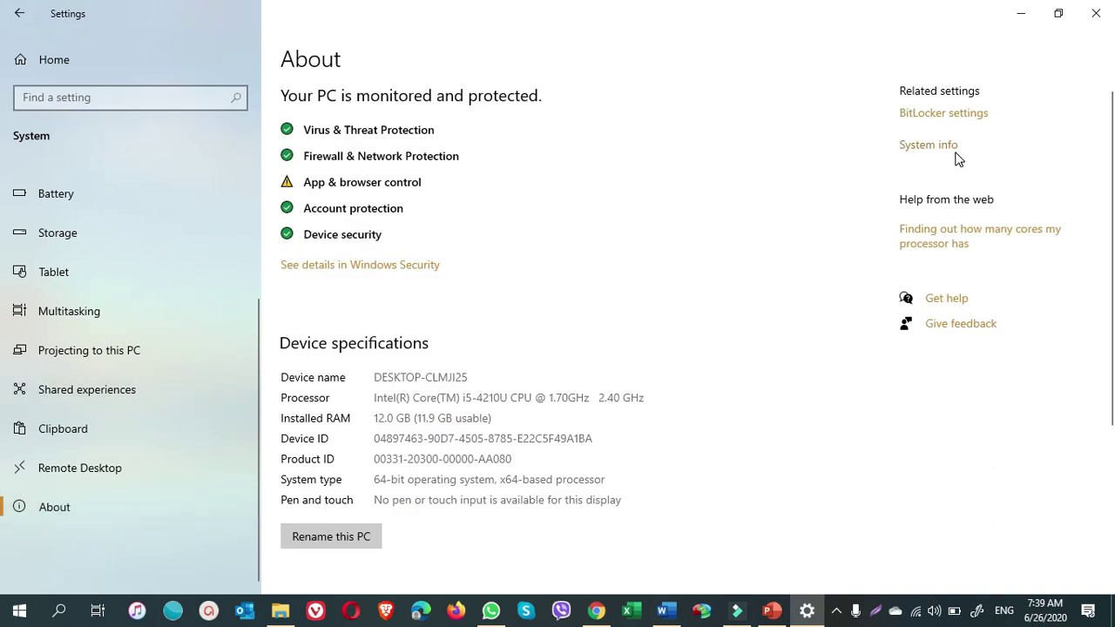
{"action": "left_click", "coordinate": [929, 148]}
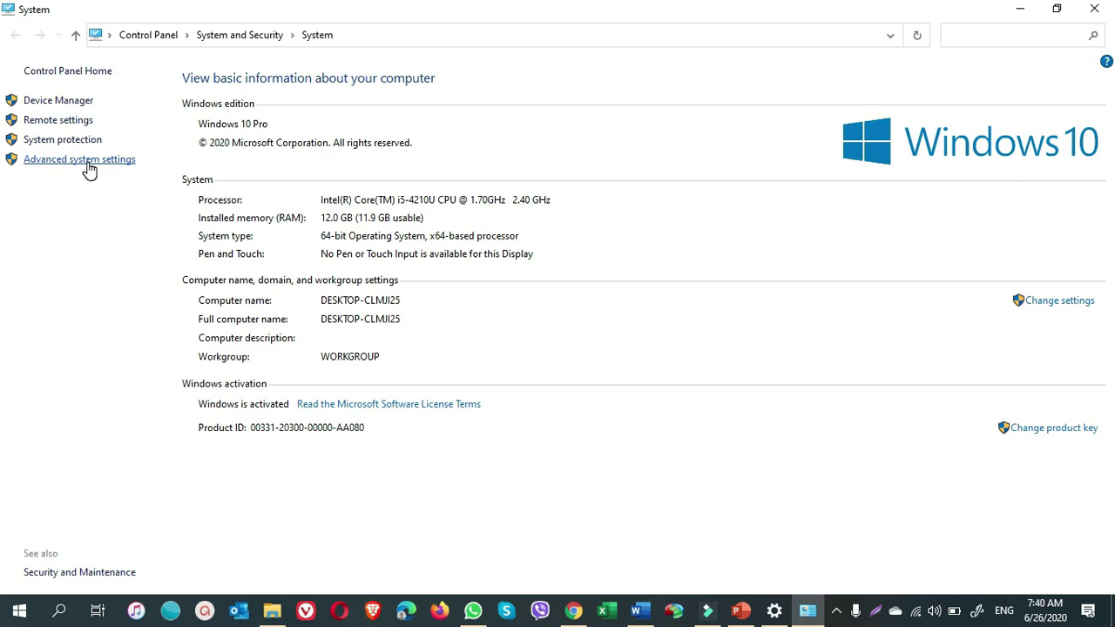
{"action": "left_click", "coordinate": [88, 162]}
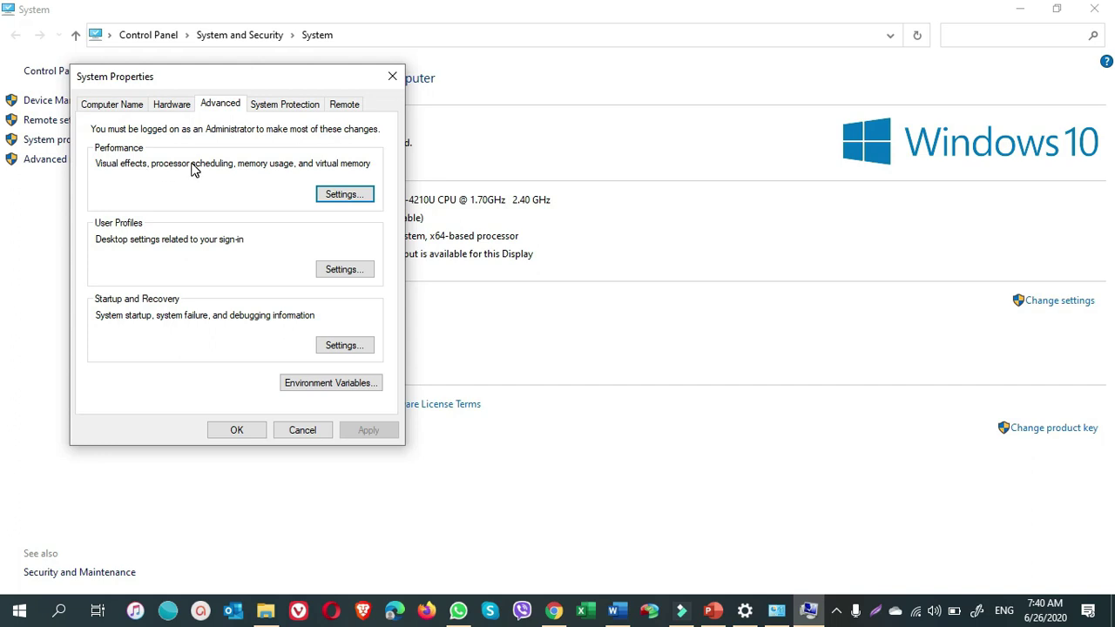
{"action": "left_click", "coordinate": [344, 194]}
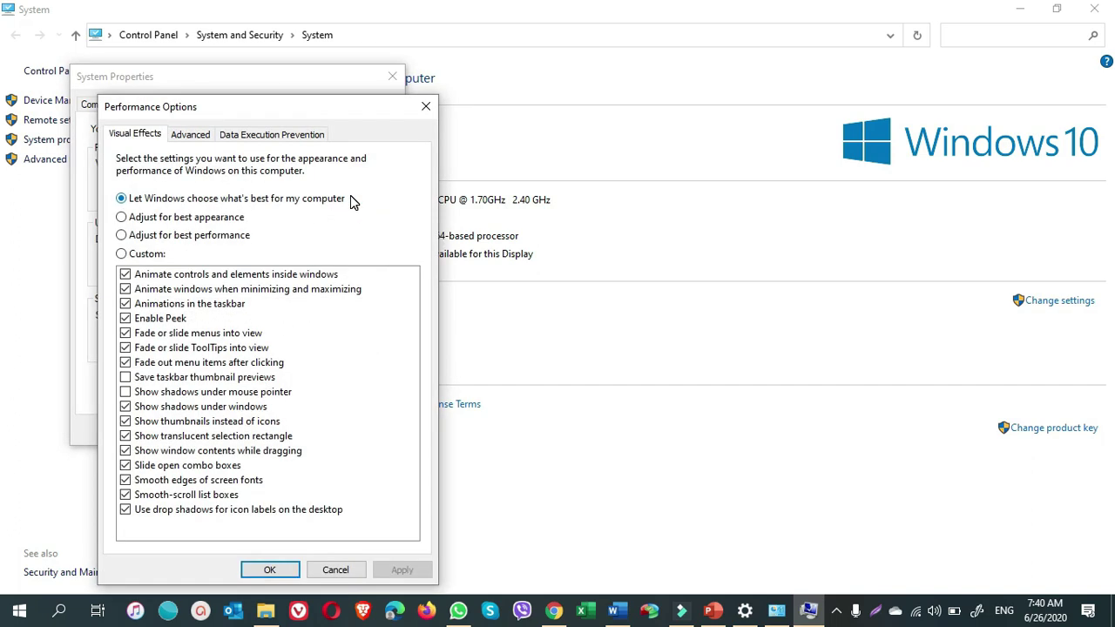
{"action": "left_click_drag", "start_coordinate": [323, 112], "coordinate": [324, 114]}
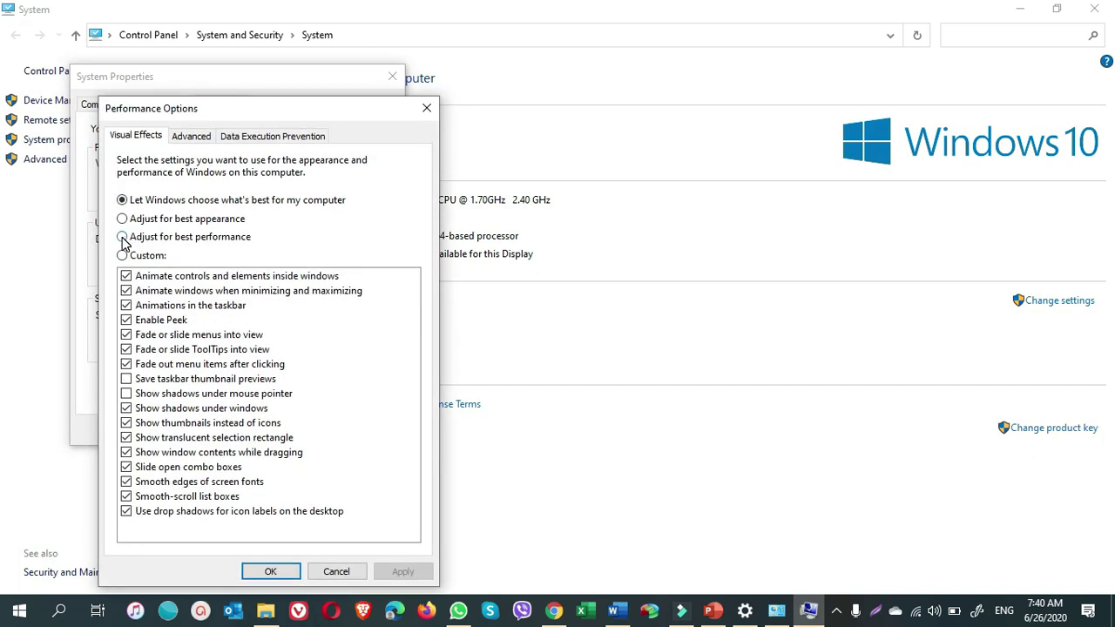
- Adjust visual effects for best performance, keeping only icon label drop shadows, smooth-scroll list boxes, smooth font edges and mouse pointer shadows, and apply
{"action": "left_click", "coordinate": [123, 237]}
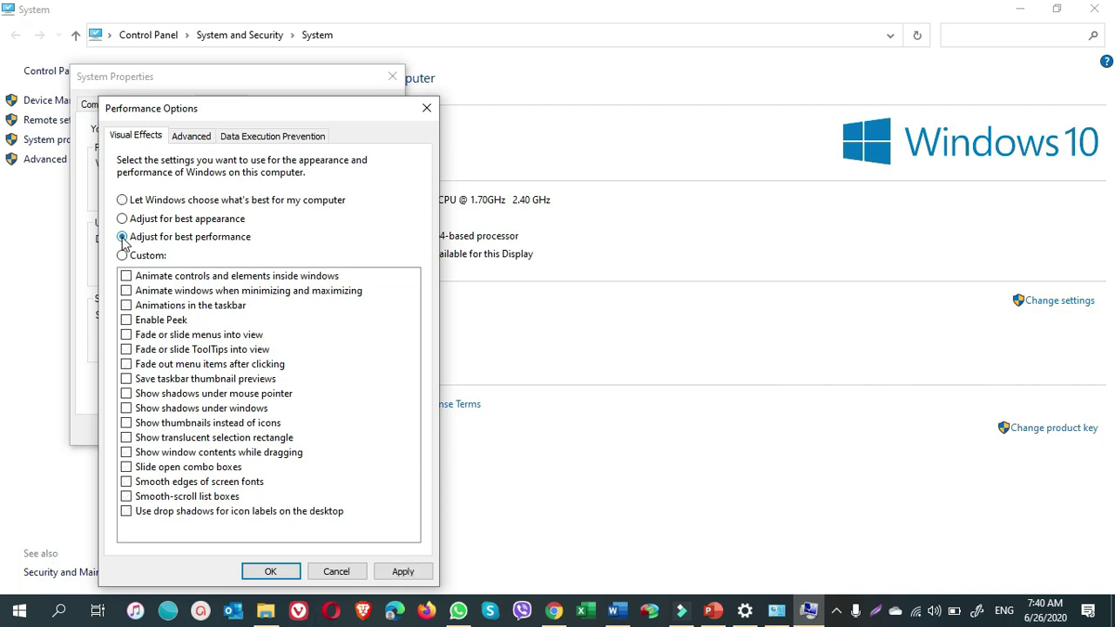
{"action": "left_click", "coordinate": [126, 511]}
{"action": "left_click", "coordinate": [127, 496]}
{"action": "left_click", "coordinate": [127, 482]}
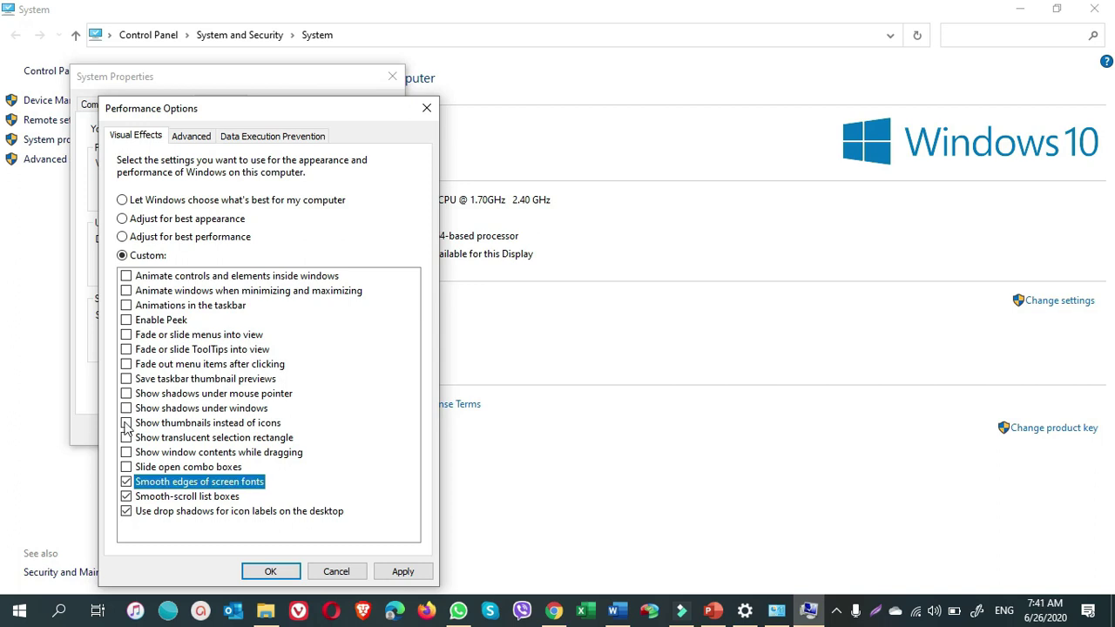
{"action": "left_click", "coordinate": [127, 394]}
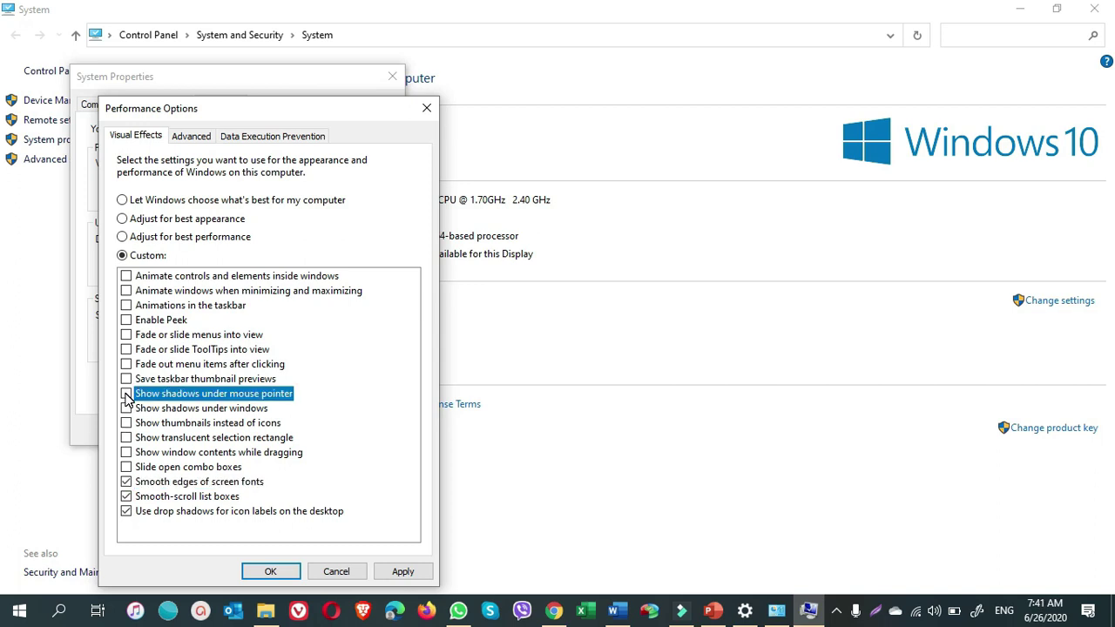
{"action": "left_click", "coordinate": [126, 393]}
{"action": "left_click", "coordinate": [403, 572]}
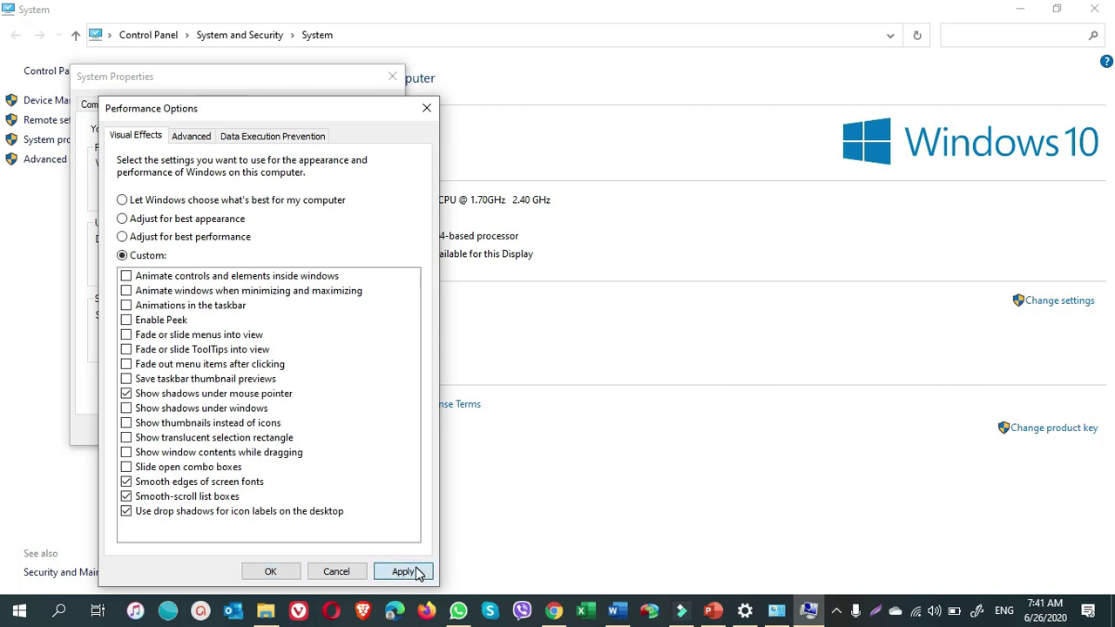
{"action": "left_click", "coordinate": [270, 573]}
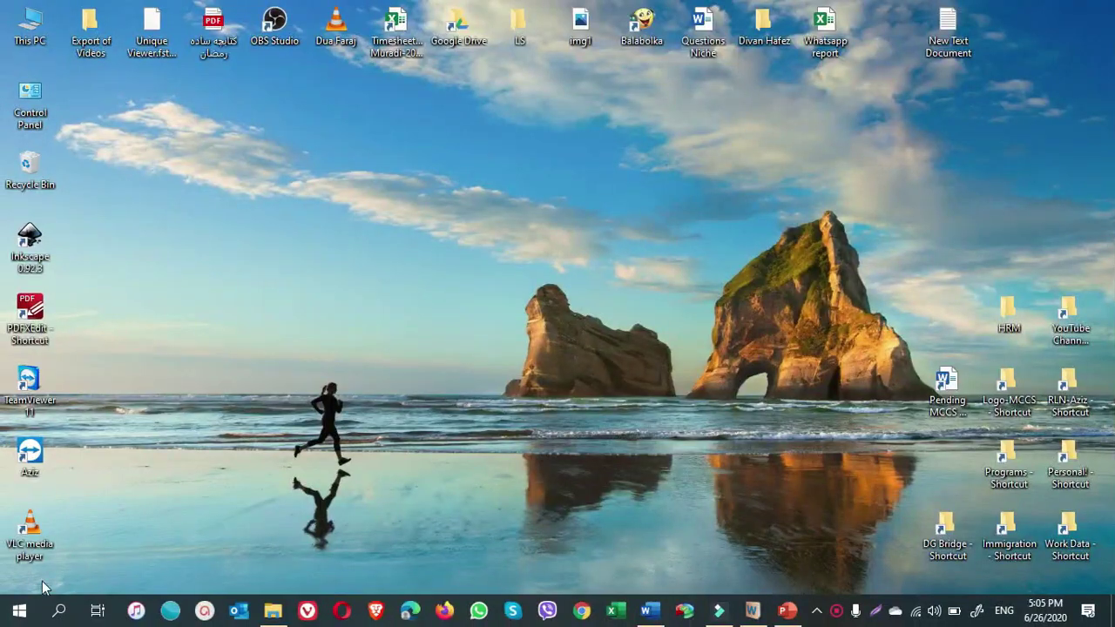
- Turn off transparency effects in the Windows color personalization settings
{"action": "left_click", "coordinate": [19, 610]}
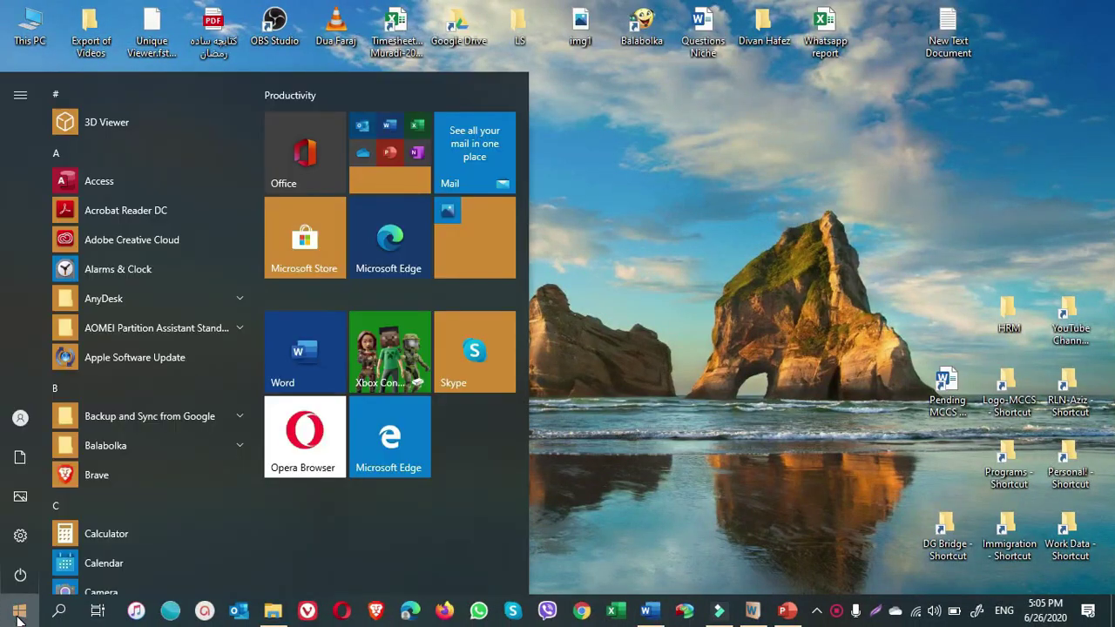
{"action": "left_click", "coordinate": [26, 533]}
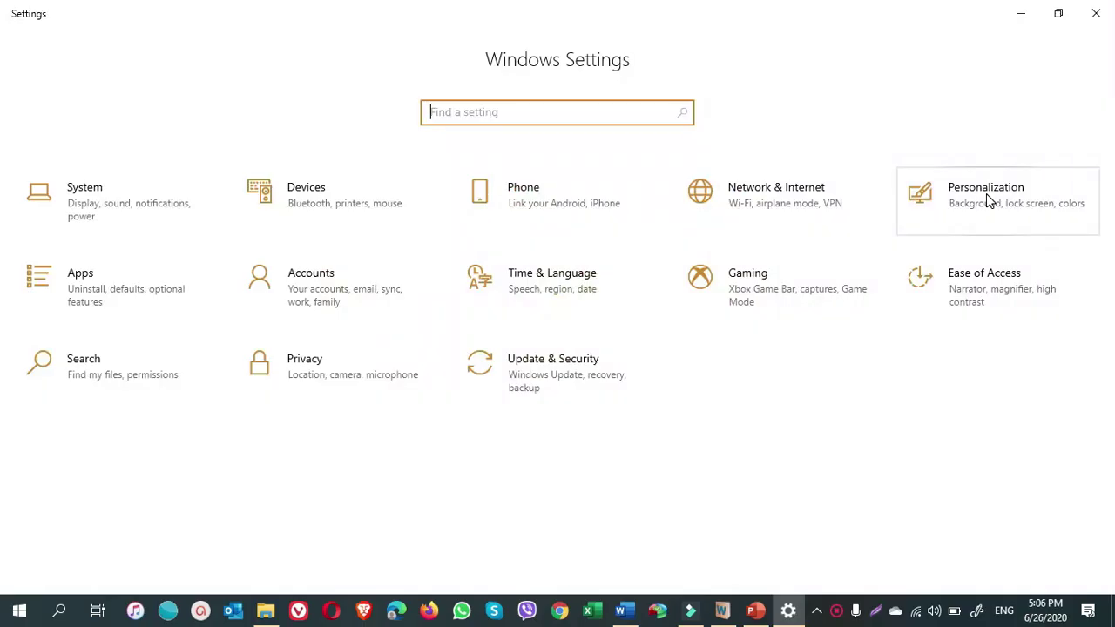
{"action": "left_click", "coordinate": [988, 201]}
{"action": "left_click", "coordinate": [66, 235]}
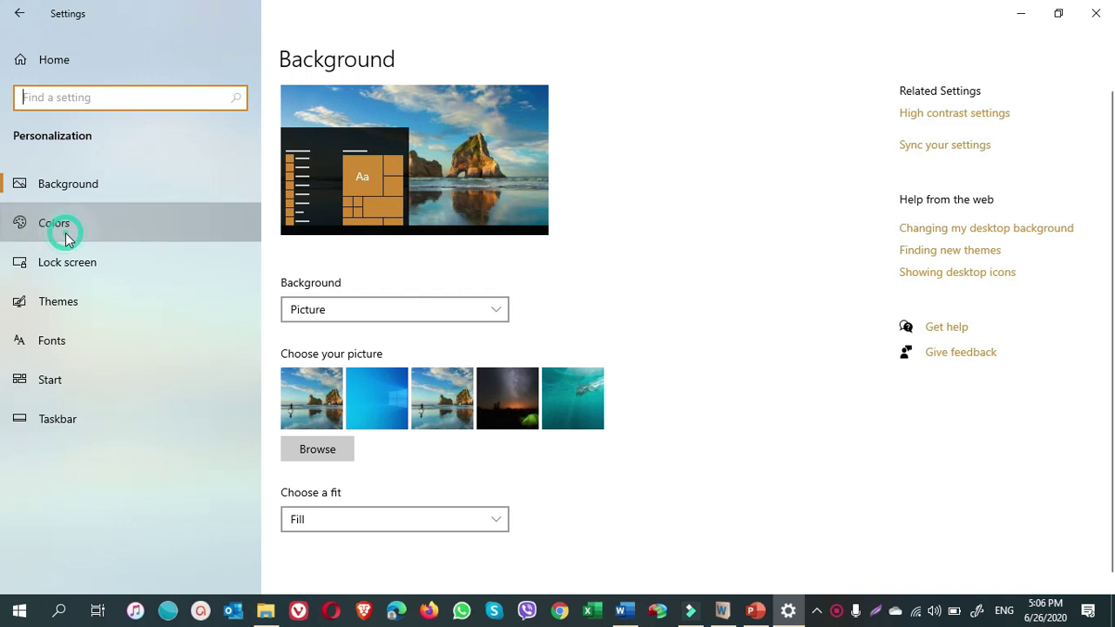
{"action": "scroll", "coordinate": [413, 435], "scroll_direction": "down", "scroll_amount": 3}
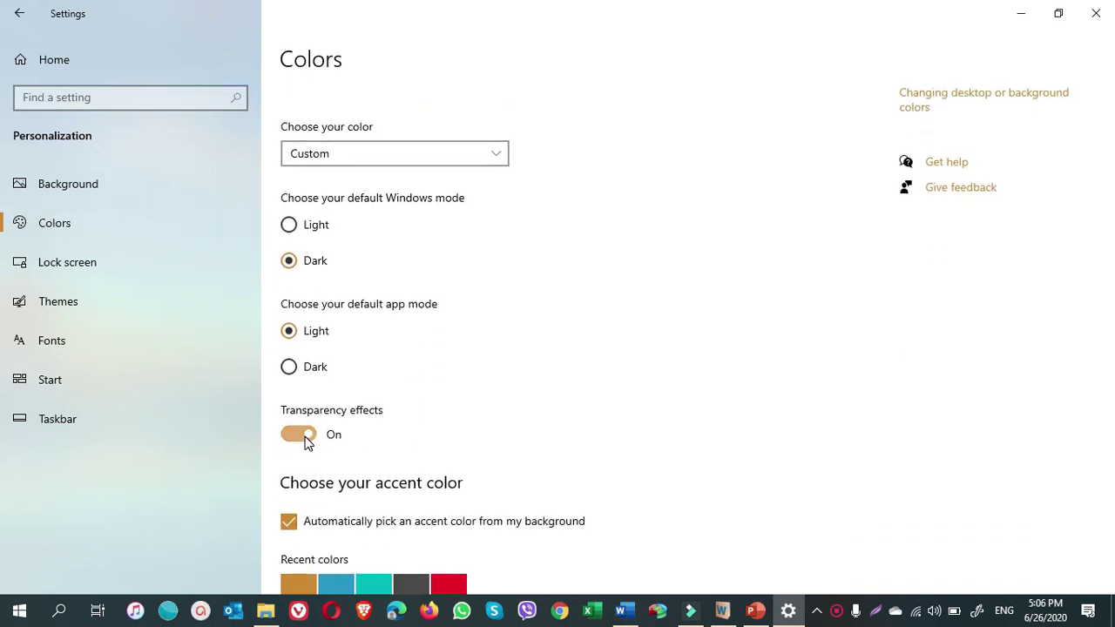
{"action": "left_click", "coordinate": [307, 435]}
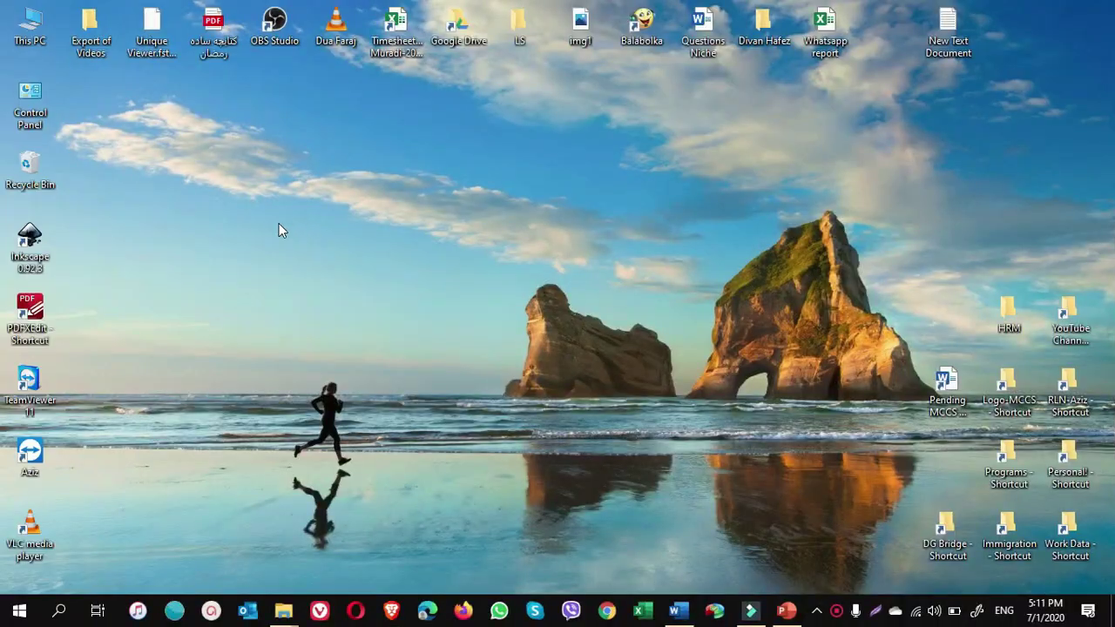
- Disable content indexing for Local Disk (C:), including its subfolders and files, granting administrator permission for the change
{"action": "double_click", "coordinate": [42, 43]}
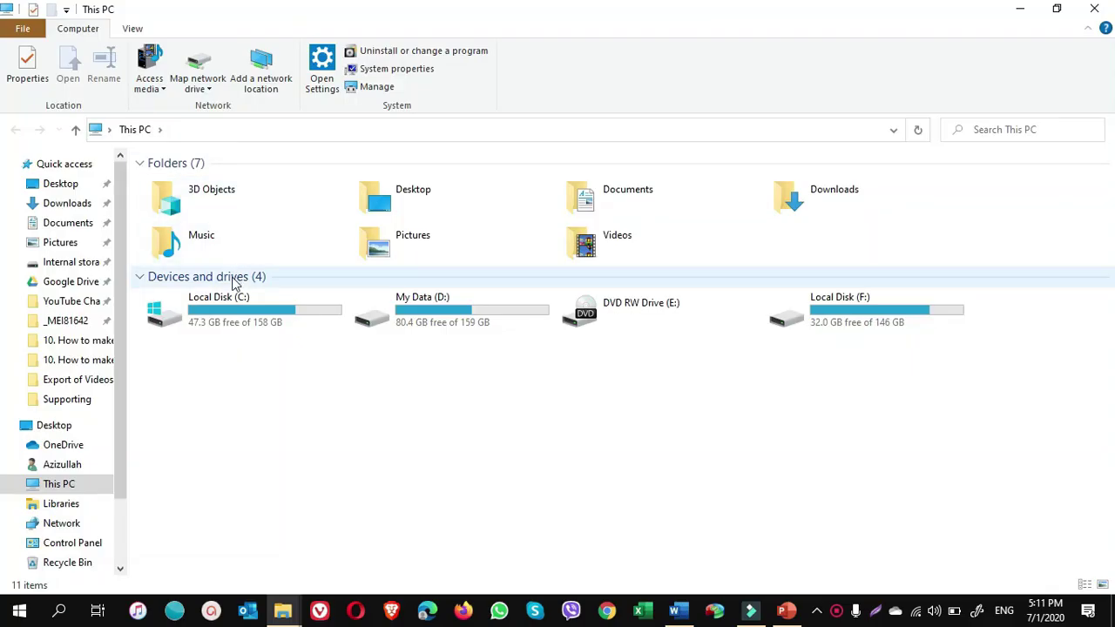
{"action": "right_click", "coordinate": [220, 317]}
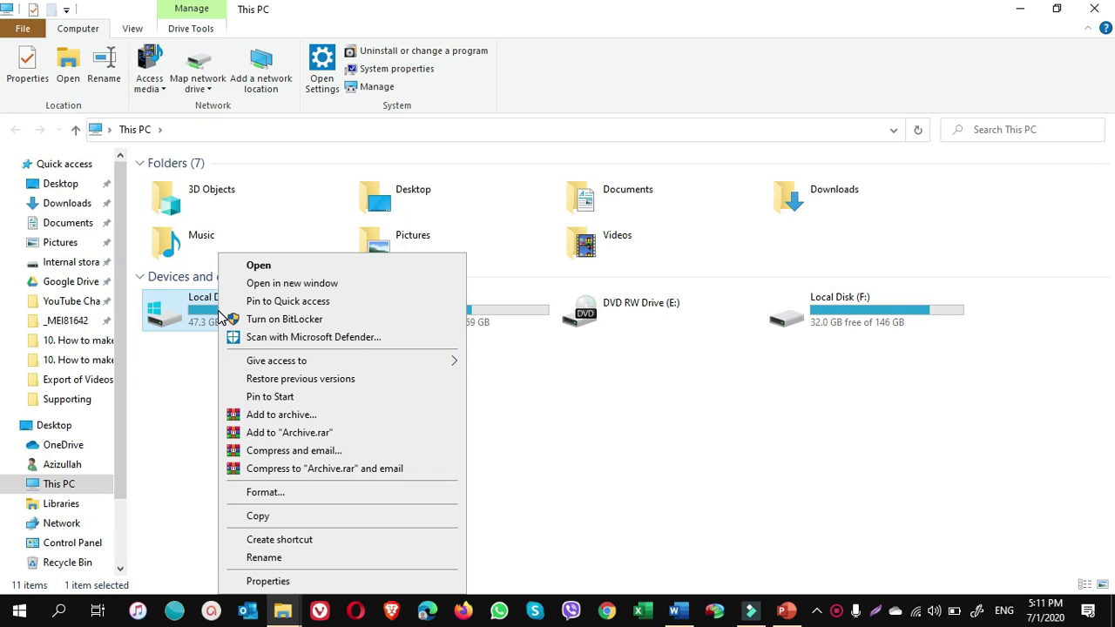
{"action": "left_click", "coordinate": [268, 584]}
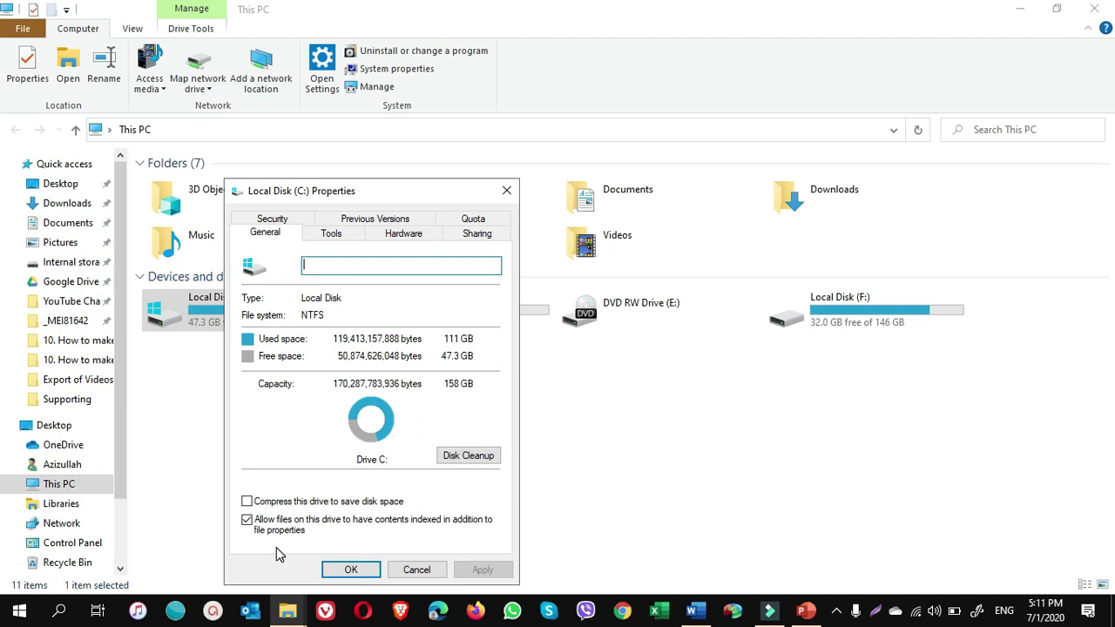
{"action": "left_click", "coordinate": [247, 520]}
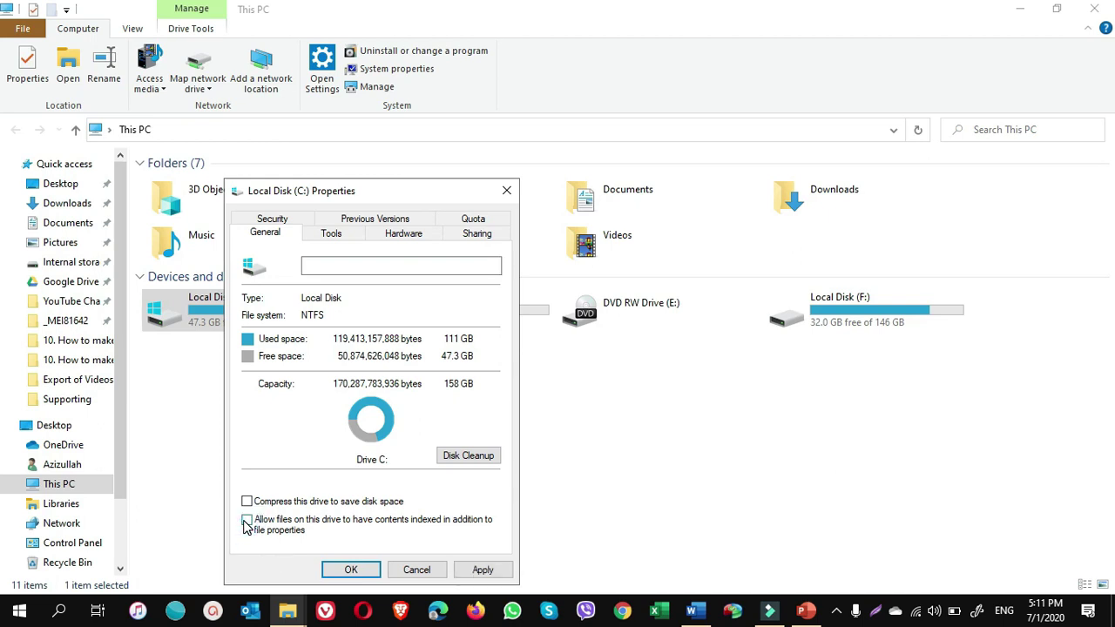
{"action": "left_click", "coordinate": [481, 568]}
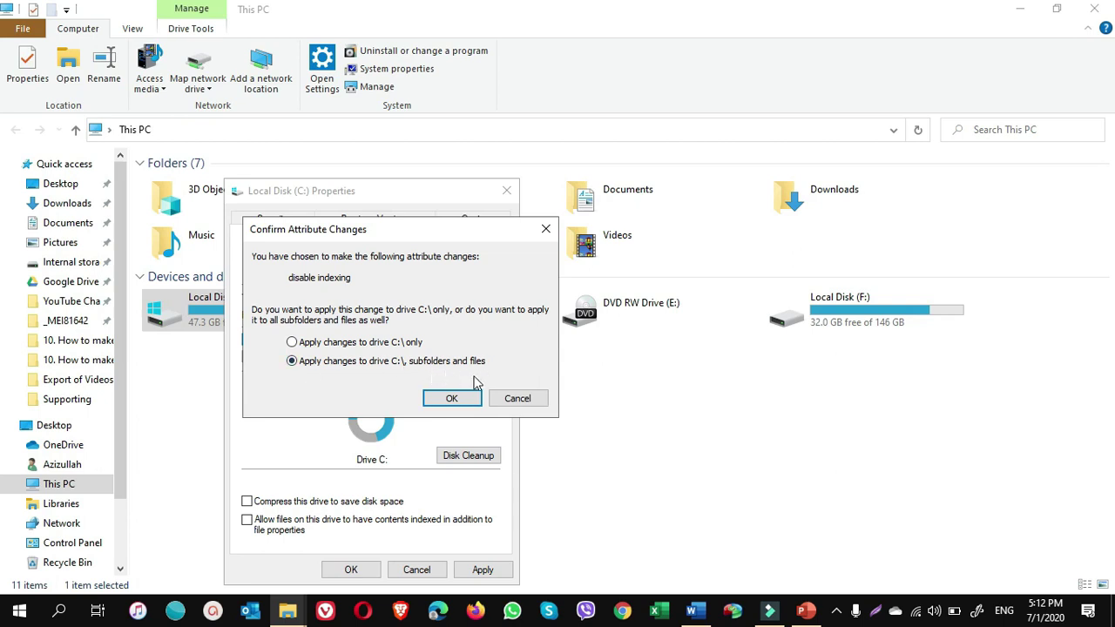
{"action": "left_click", "coordinate": [452, 401]}
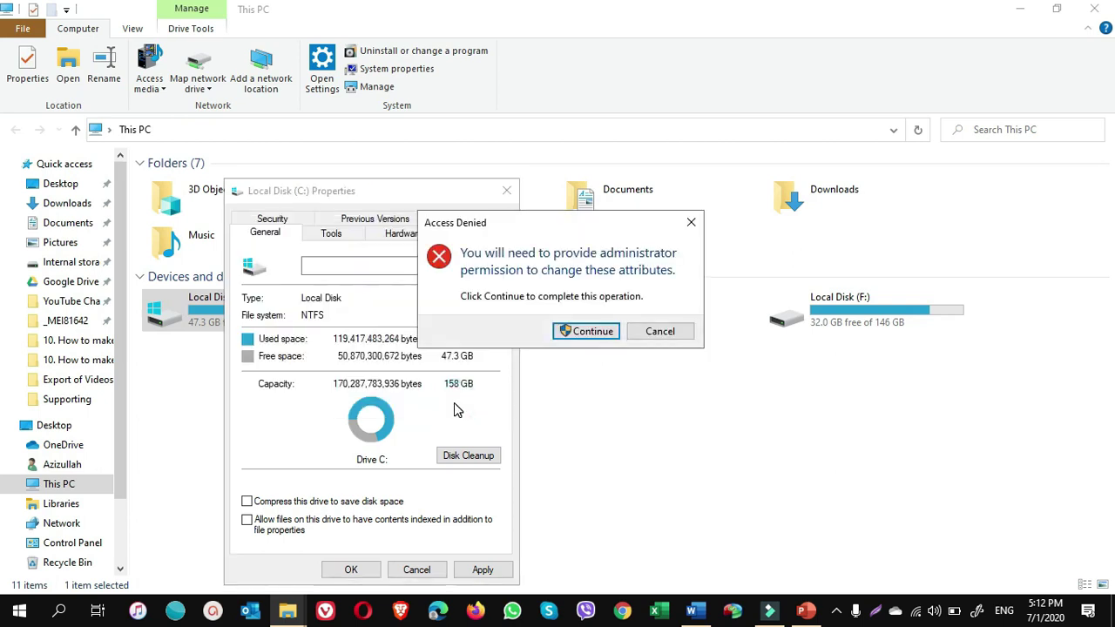
{"action": "left_click", "coordinate": [585, 335]}
{"action": "left_click", "coordinate": [537, 400]}
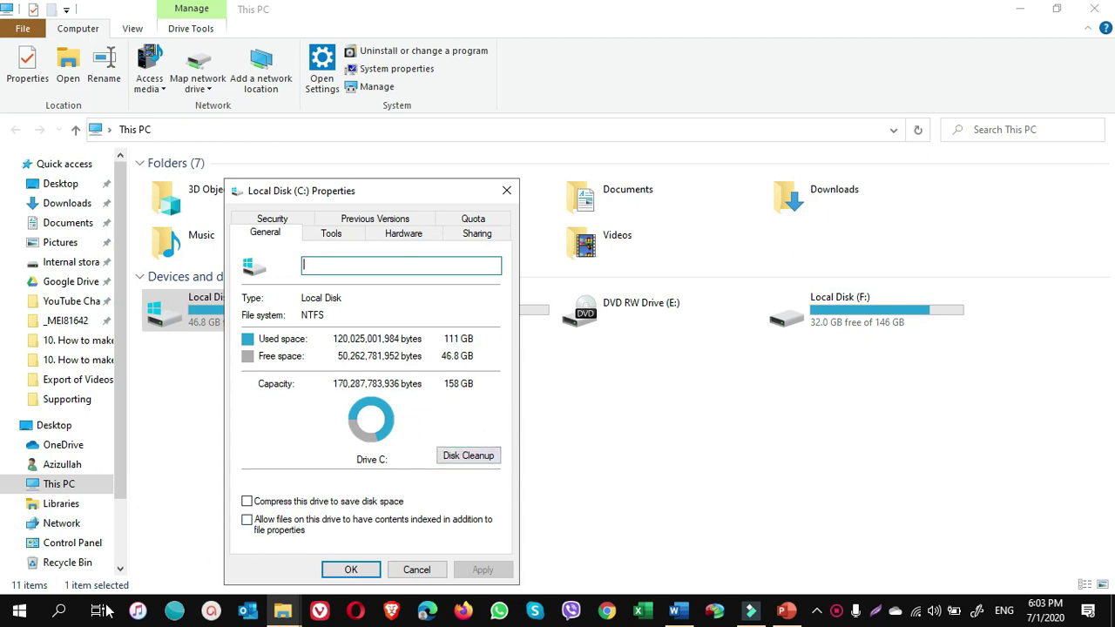
- Search Windows for "index" and open Indexing Options
{"action": "left_click", "coordinate": [61, 611]}
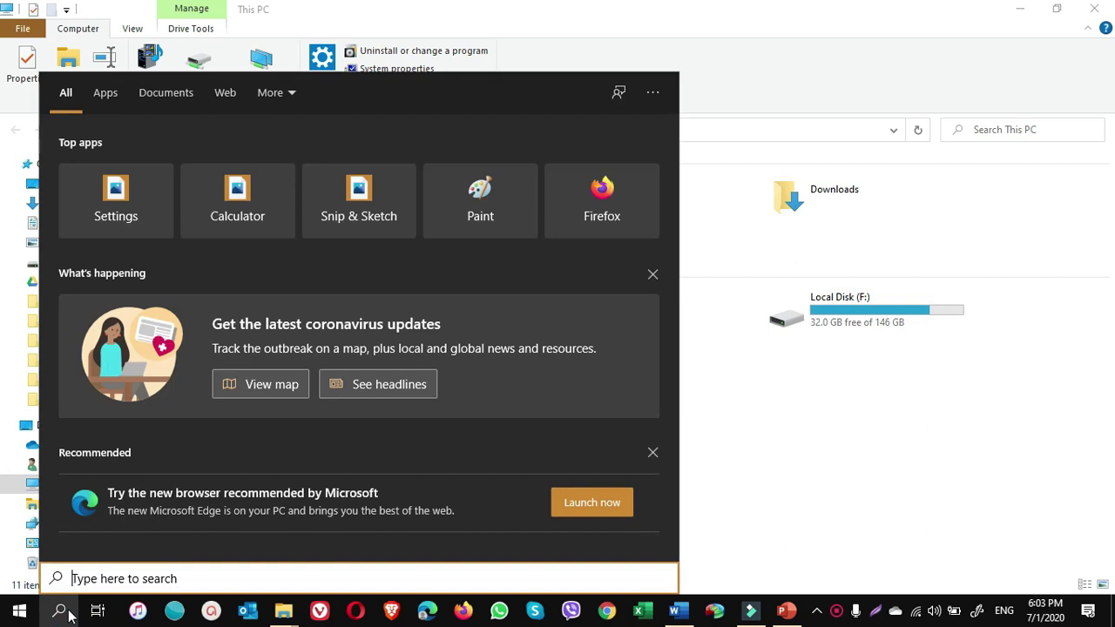
{"action": "type", "text": "index"}
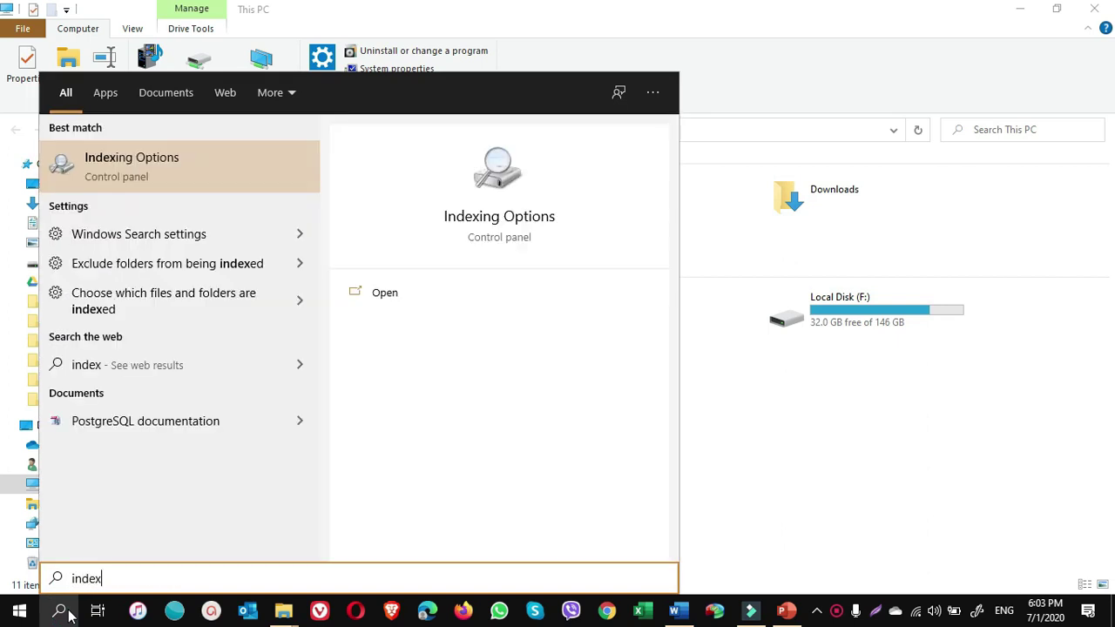
{"action": "left_click", "coordinate": [177, 183]}
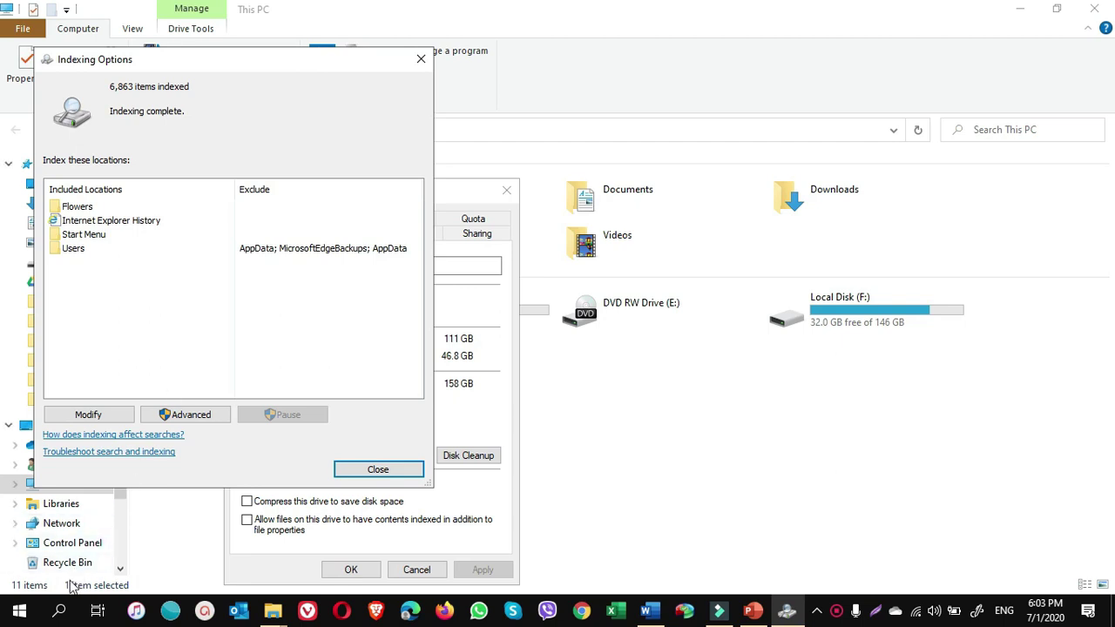
- Search Windows for "service", open Services and place its window beside Indexing Options
{"action": "left_click", "coordinate": [59, 613]}
{"action": "type", "text": "service"}
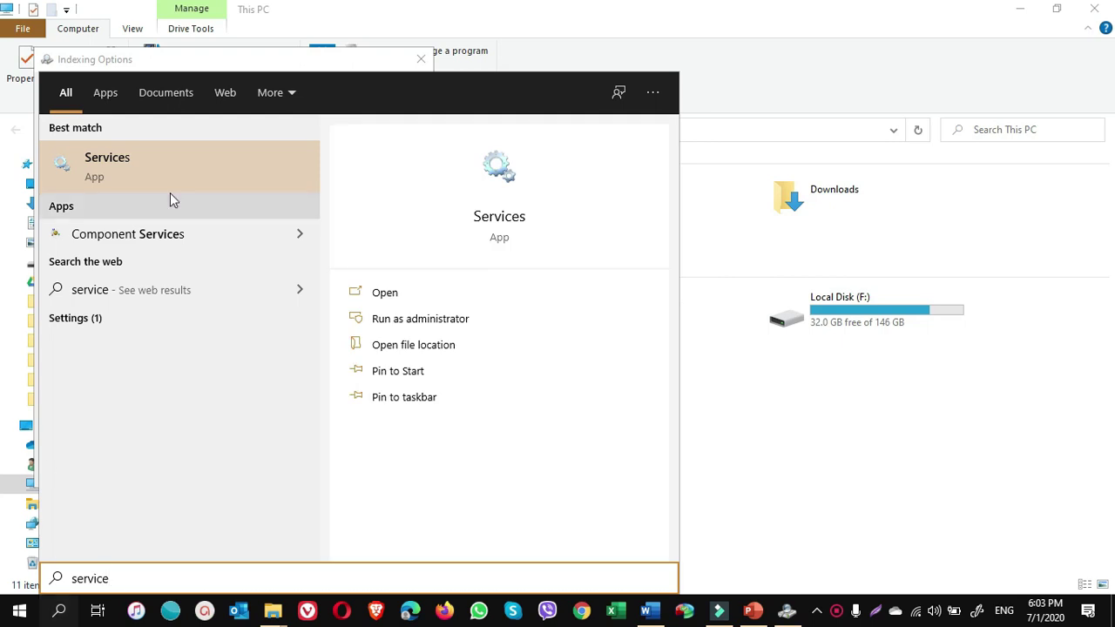
{"action": "left_click", "coordinate": [150, 157]}
{"action": "left_click_drag", "start_coordinate": [444, 70], "coordinate": [779, 49]}
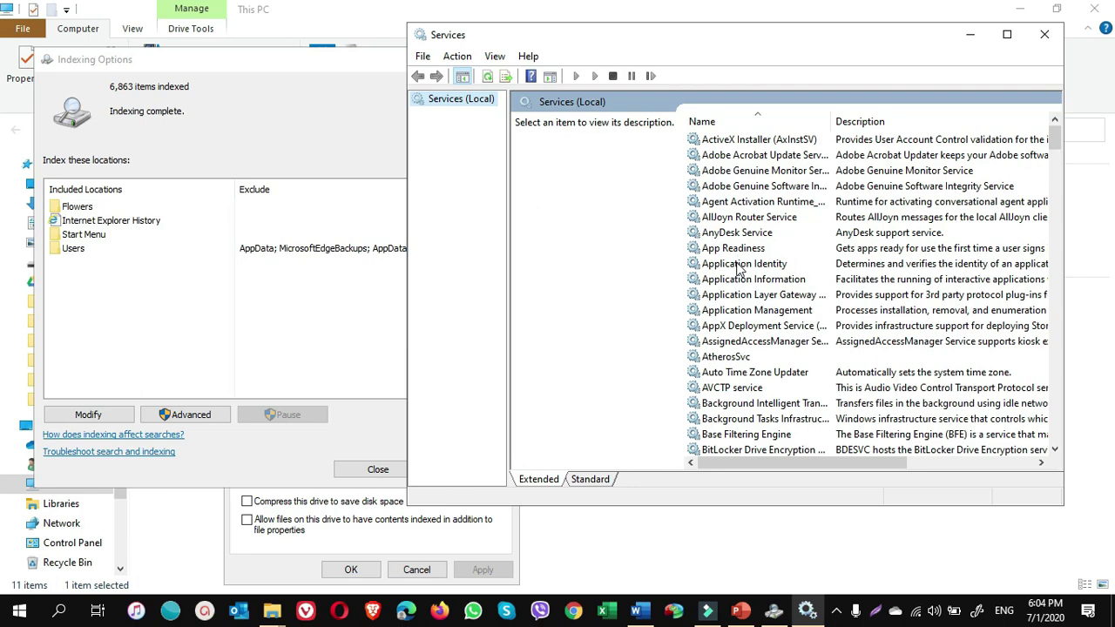
- Locate the Windows Search service in the services list and open its properties
{"action": "type", "text": "windows installer"}
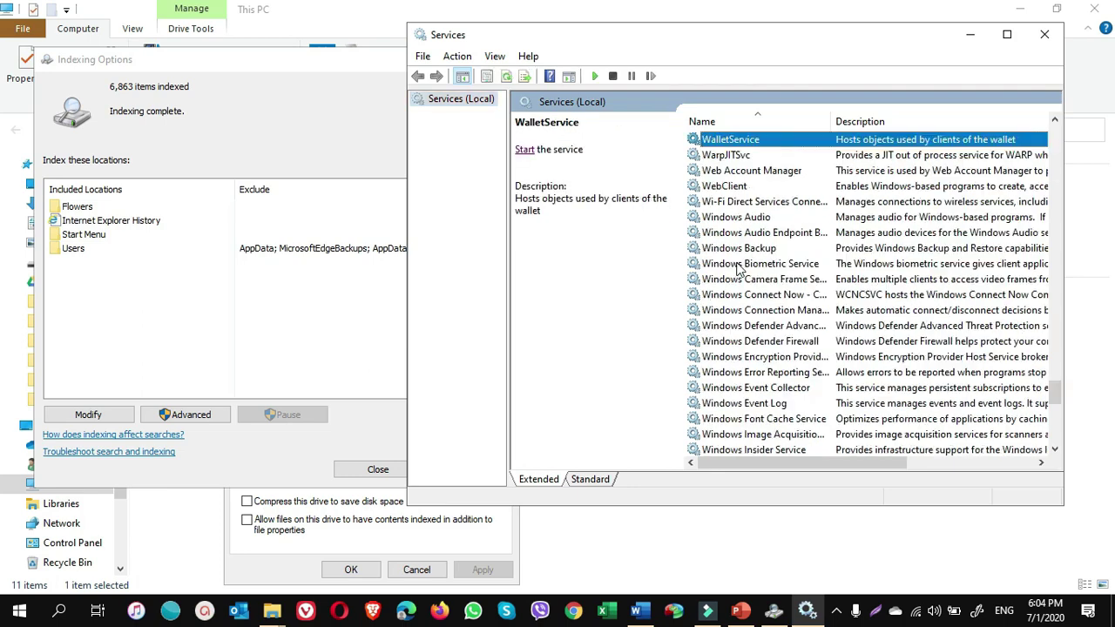
{"action": "key", "text": "Down"}
{"action": "key", "text": "Down"}
{"action": "key", "text": "Down"}
{"action": "key", "text": "Down"}
{"action": "key", "text": "Down"}
{"action": "key", "text": "Down"}
{"action": "key", "text": "Down"}
{"action": "key", "text": "Down"}
{"action": "key", "text": "Down"}
{"action": "key", "text": "Down"}
{"action": "key", "text": "Down"}
{"action": "key", "text": "Down"}
{"action": "key", "text": "Down"}
{"action": "key", "text": "Down"}
{"action": "key", "text": "Down"}
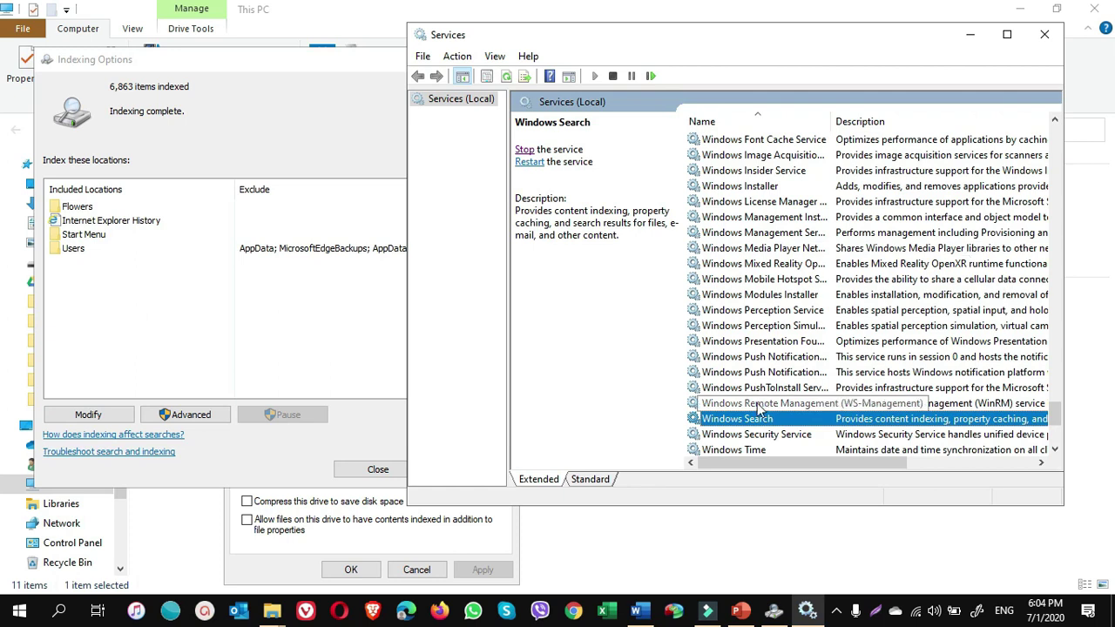
{"action": "double_click", "coordinate": [745, 420]}
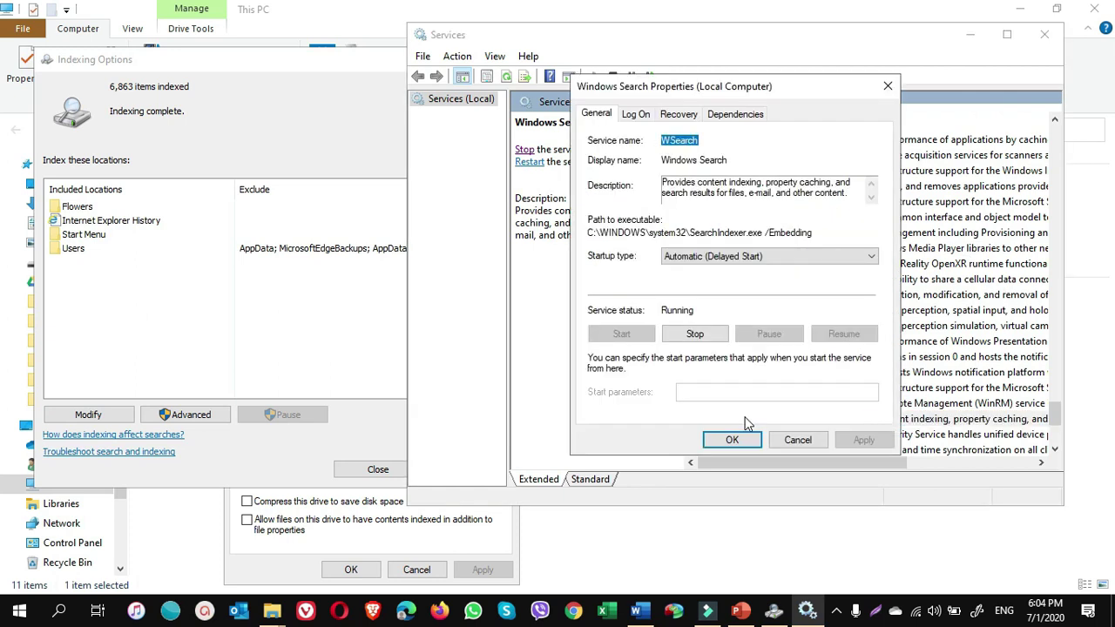
- Set the Windows Search startup type to Disabled, stop the service and apply the change
{"action": "left_click", "coordinate": [758, 261]}
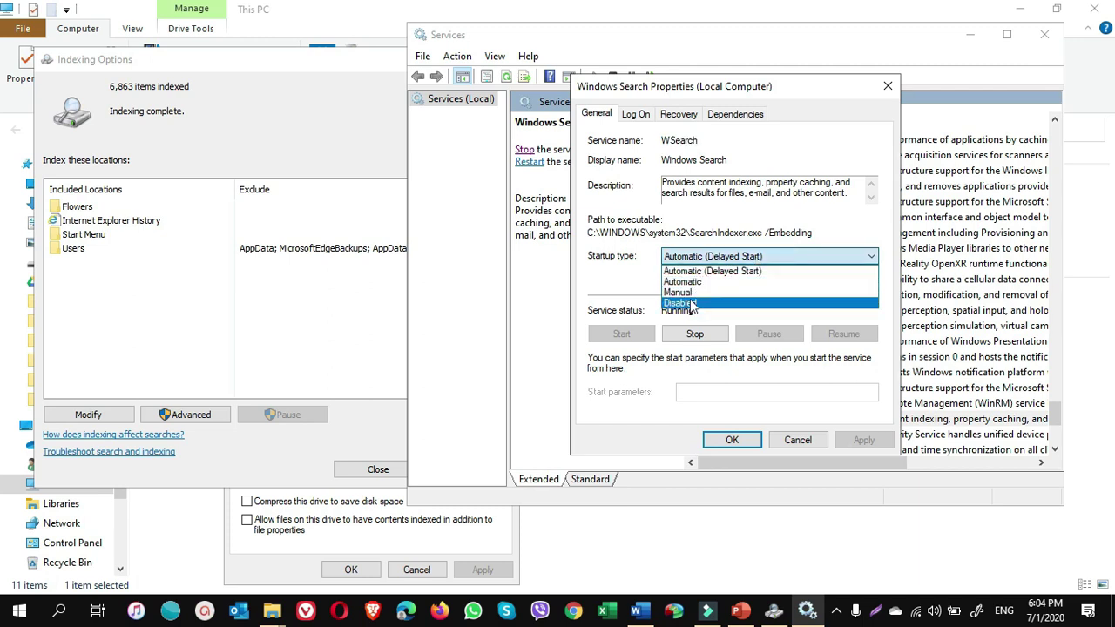
{"action": "left_click", "coordinate": [689, 306]}
{"action": "left_click", "coordinate": [697, 335]}
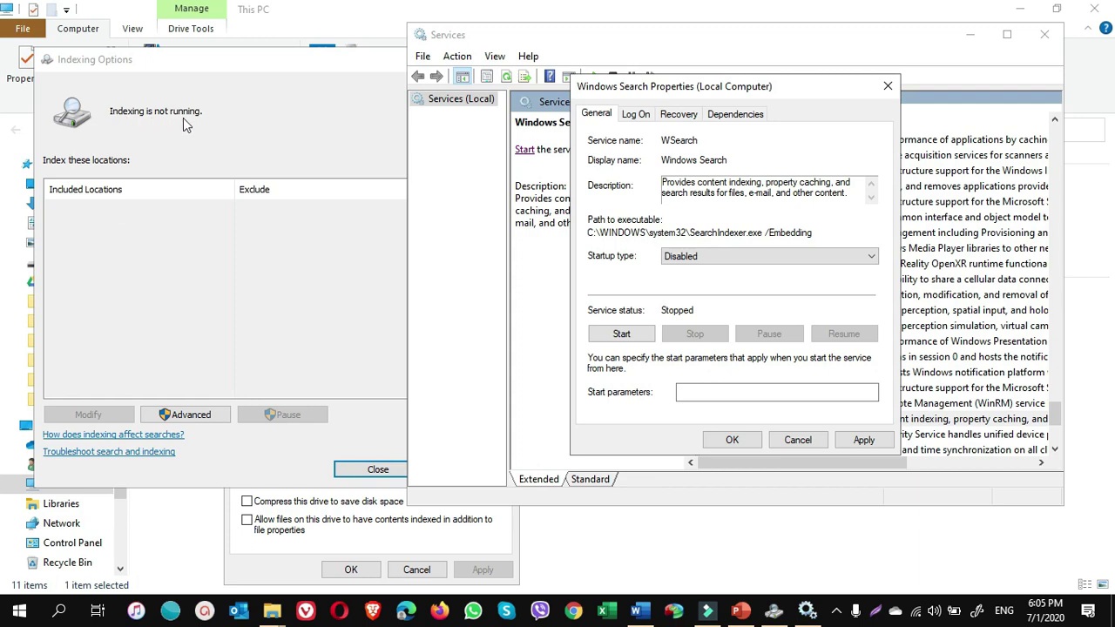
{"action": "left_click", "coordinate": [858, 442]}
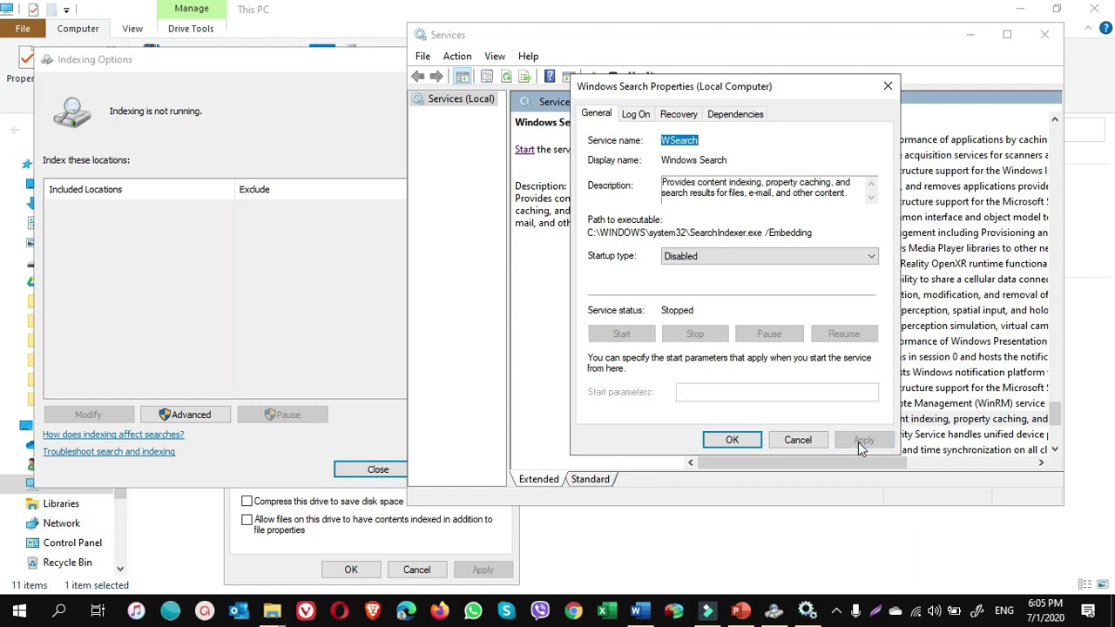
- Reopen the Windows Search service properties, set the startup type to Automatic (Delayed Start), apply it and start the service
{"action": "left_click", "coordinate": [732, 440]}
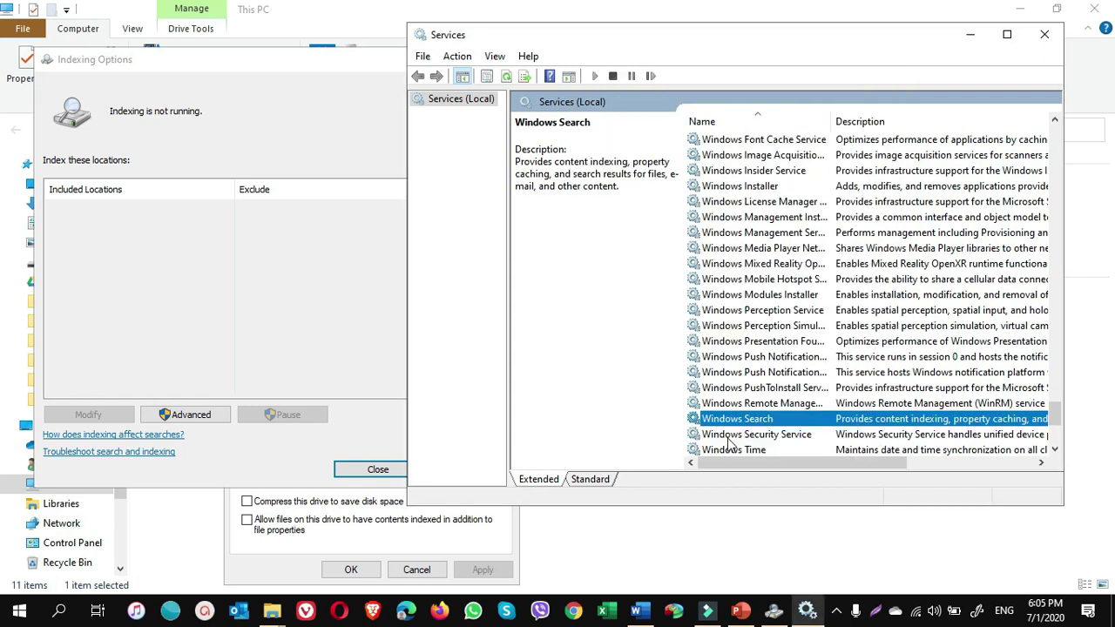
{"action": "double_click", "coordinate": [739, 422]}
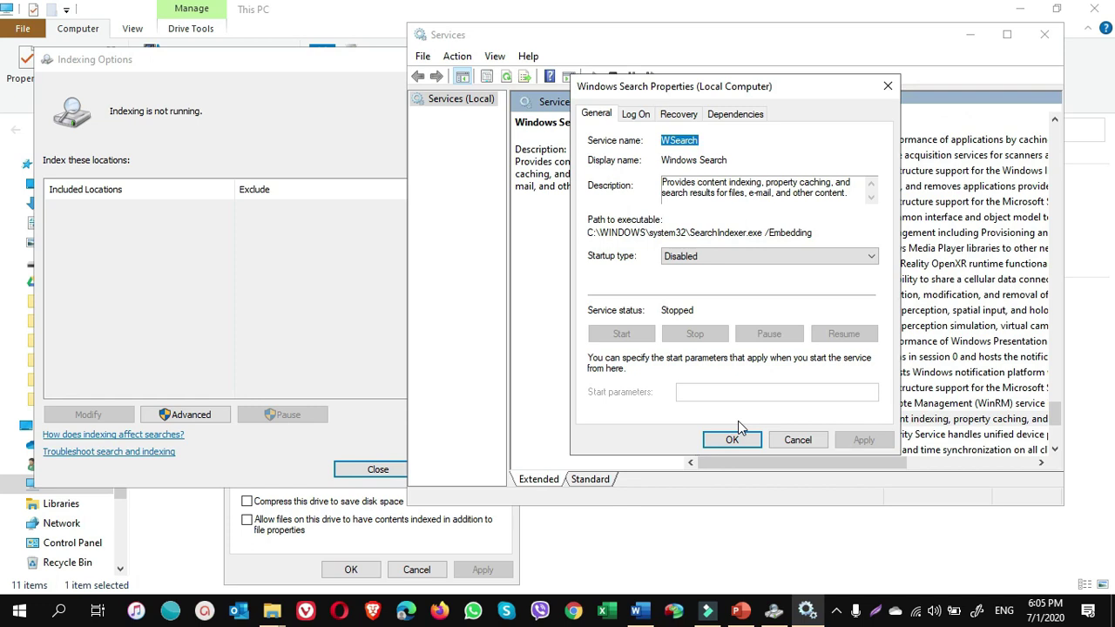
{"action": "left_click", "coordinate": [732, 256]}
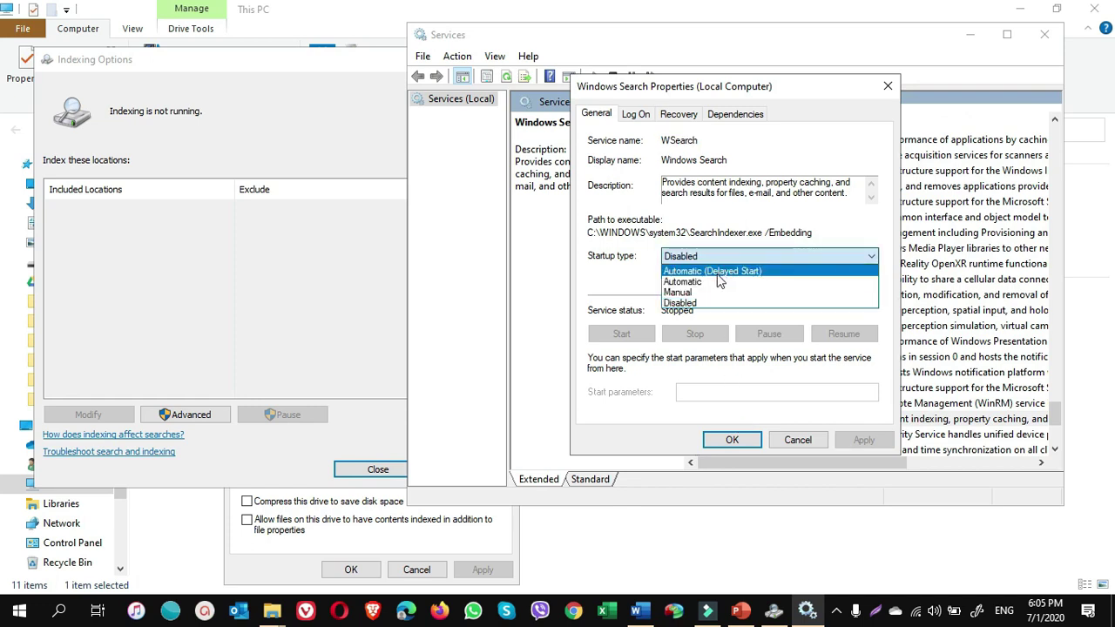
{"action": "left_click", "coordinate": [718, 274]}
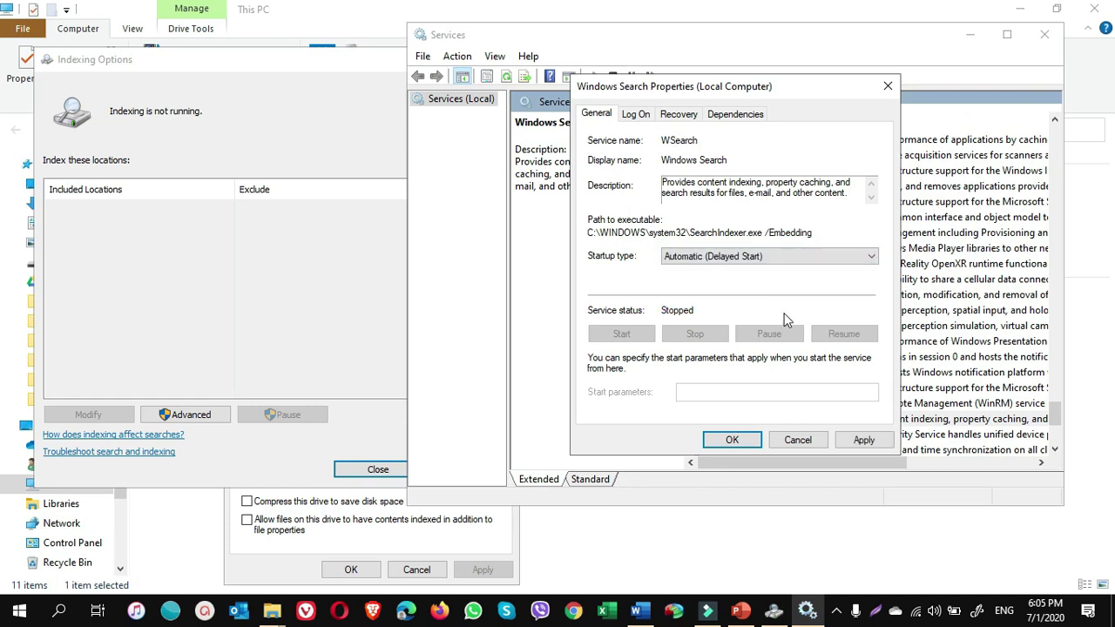
{"action": "left_click", "coordinate": [858, 439]}
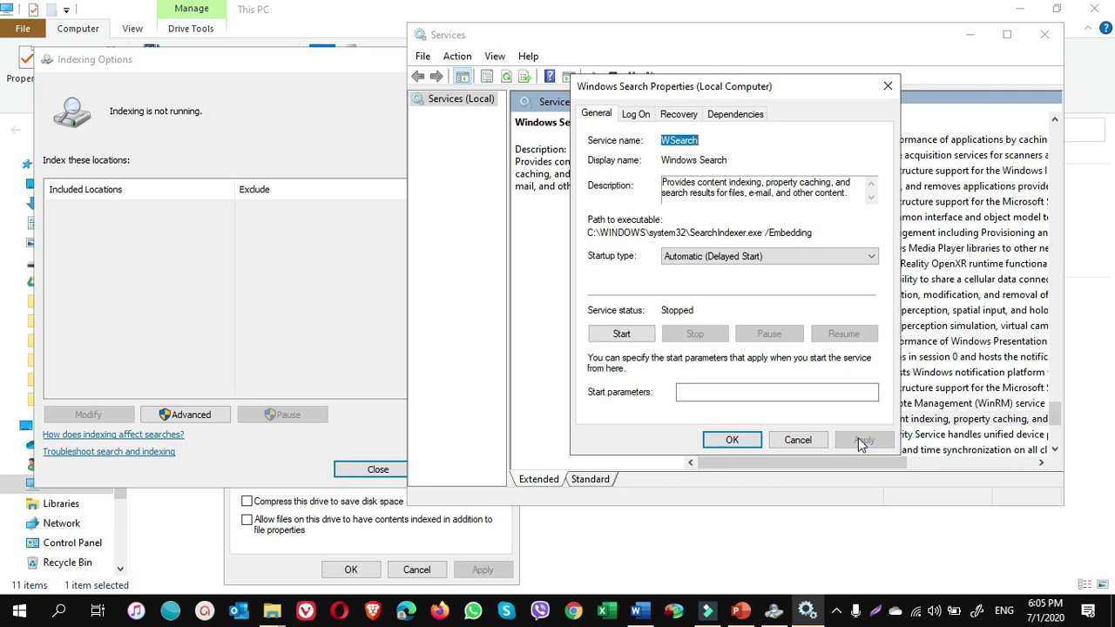
{"action": "left_click", "coordinate": [622, 335]}
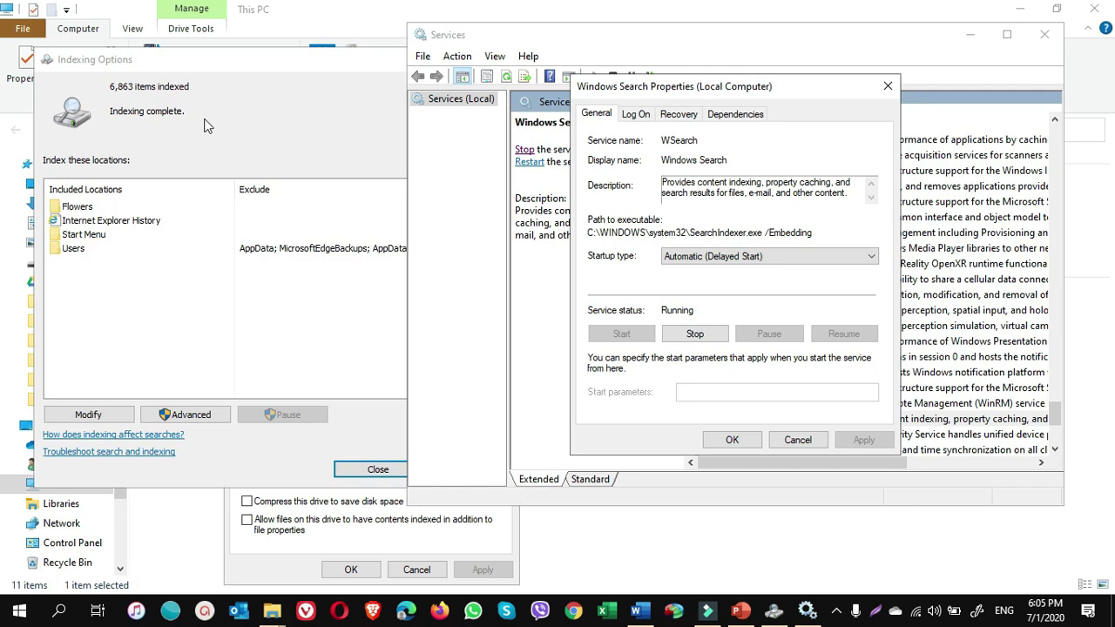
- Allow content indexing for files on drive C:, applying it to subfolders and files with administrator permission and ignoring all file errors
{"action": "left_click", "coordinate": [353, 542]}
{"action": "left_click", "coordinate": [248, 520]}
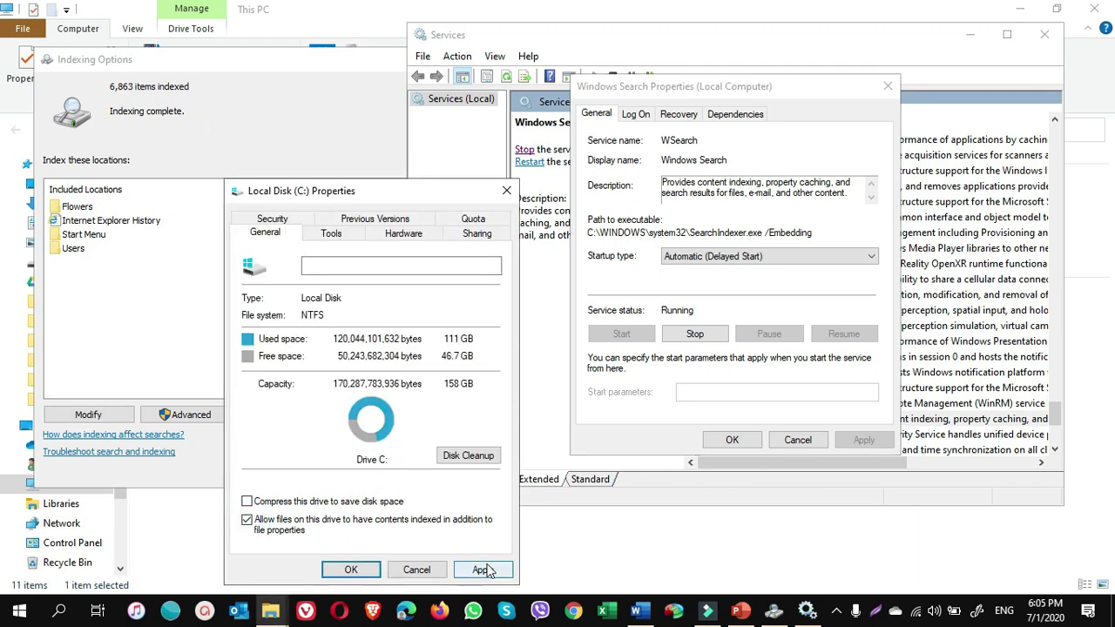
{"action": "left_click", "coordinate": [484, 571]}
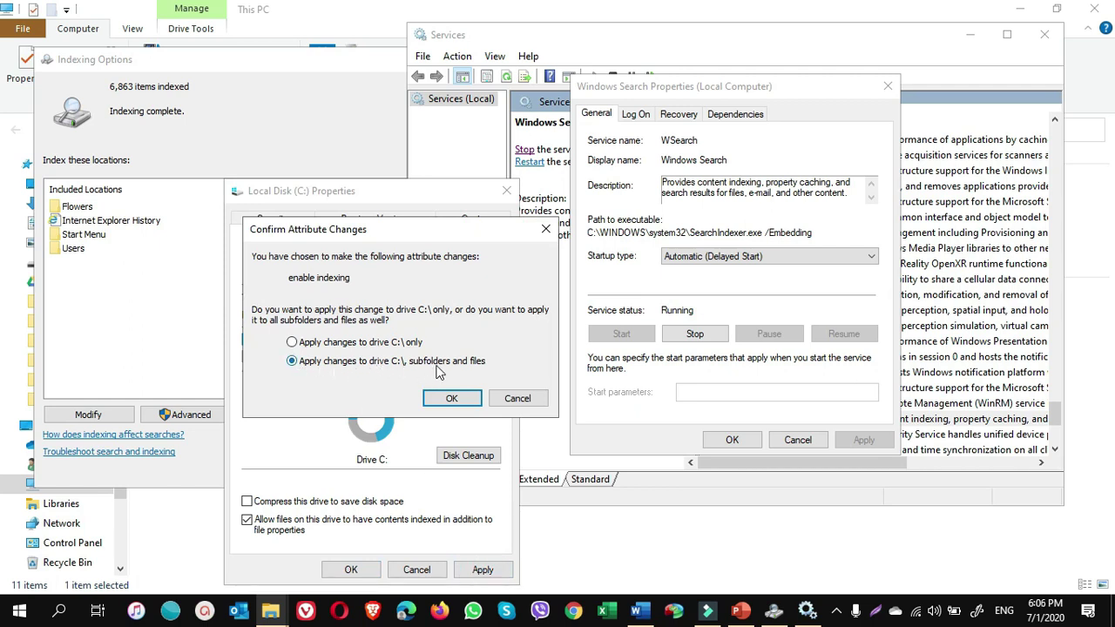
{"action": "left_click", "coordinate": [446, 405]}
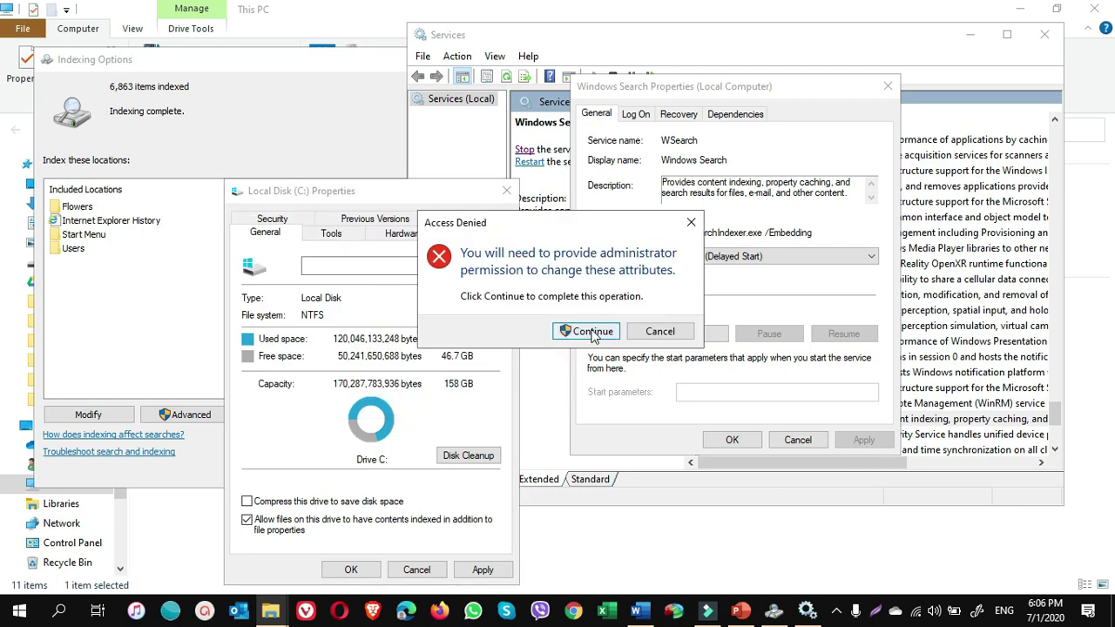
{"action": "left_click", "coordinate": [592, 333]}
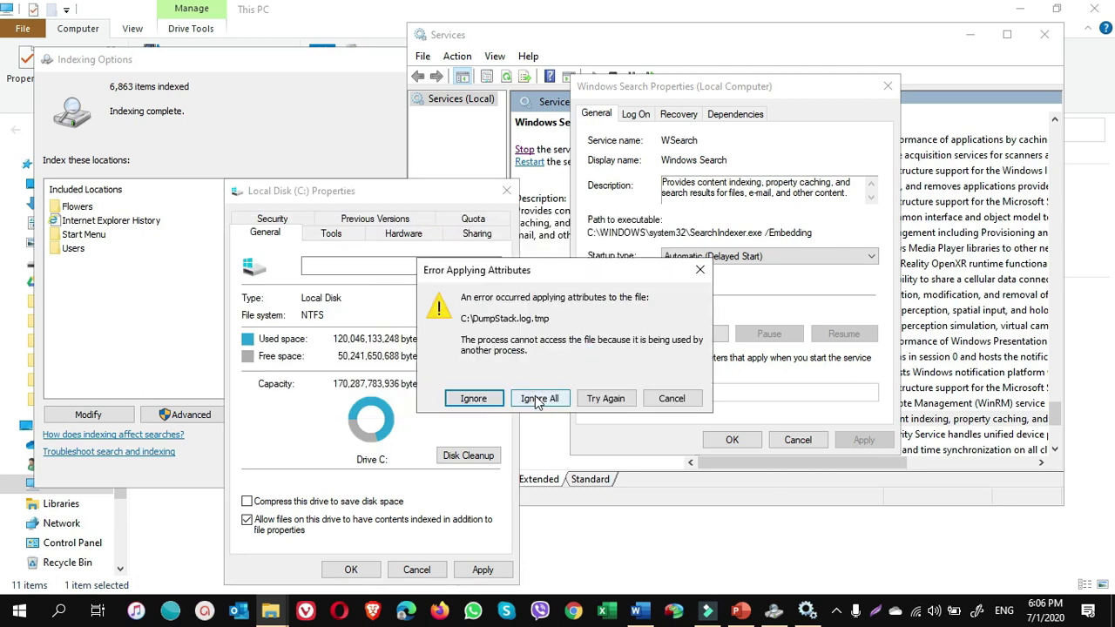
{"action": "left_click", "coordinate": [537, 401]}
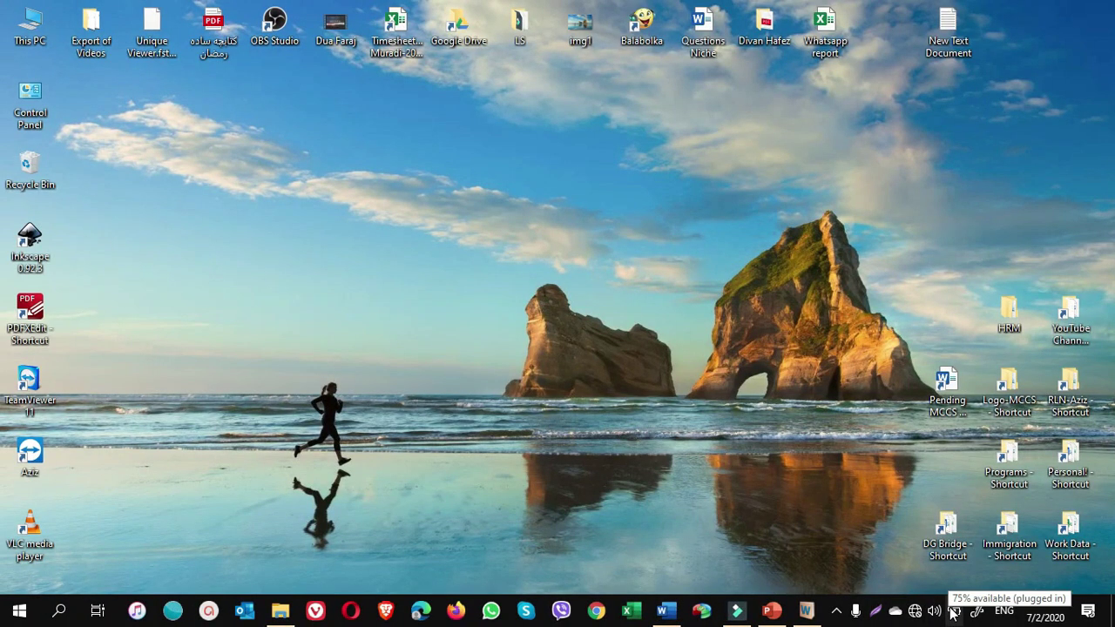
- Open Power Options from the desktop and delete the power plan My Custom Plan 1
{"action": "right_click", "coordinate": [953, 614]}
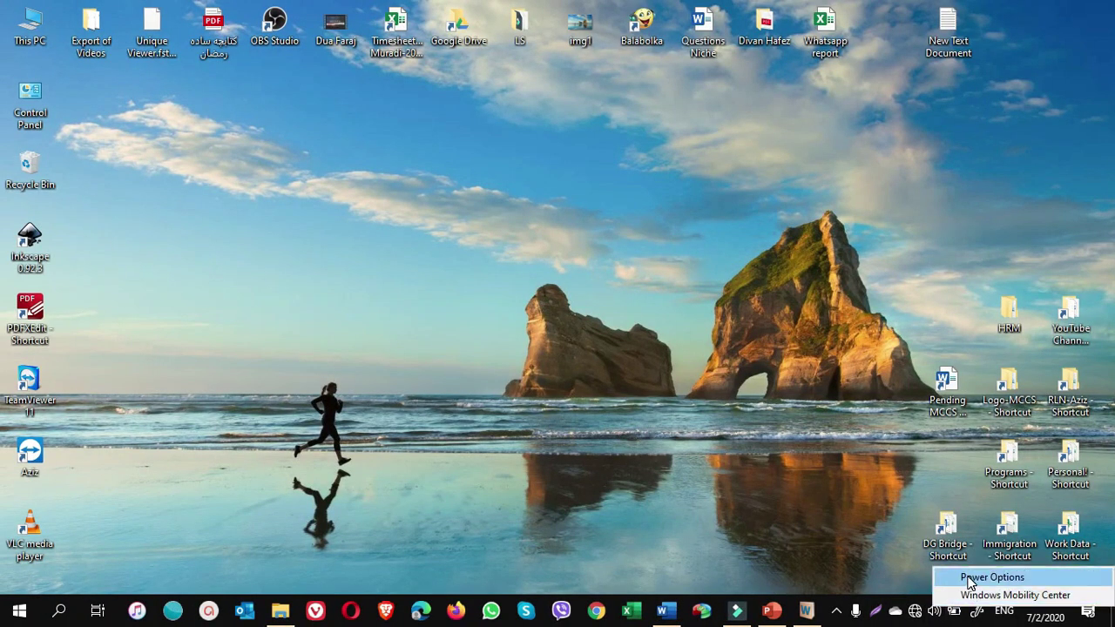
{"action": "left_click", "coordinate": [969, 578]}
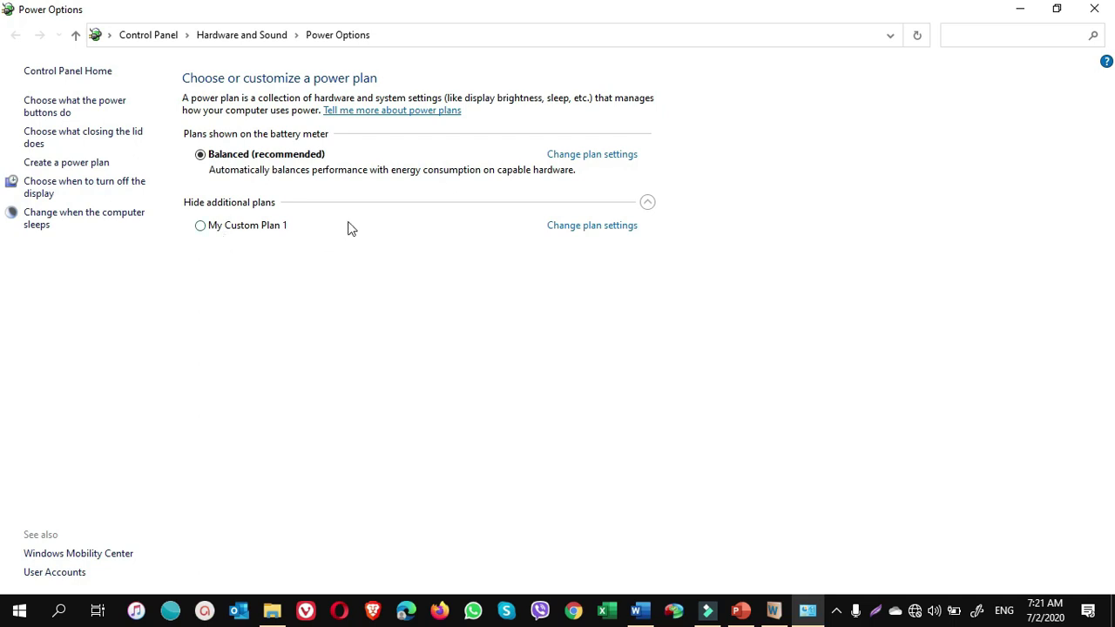
{"action": "left_click", "coordinate": [576, 228]}
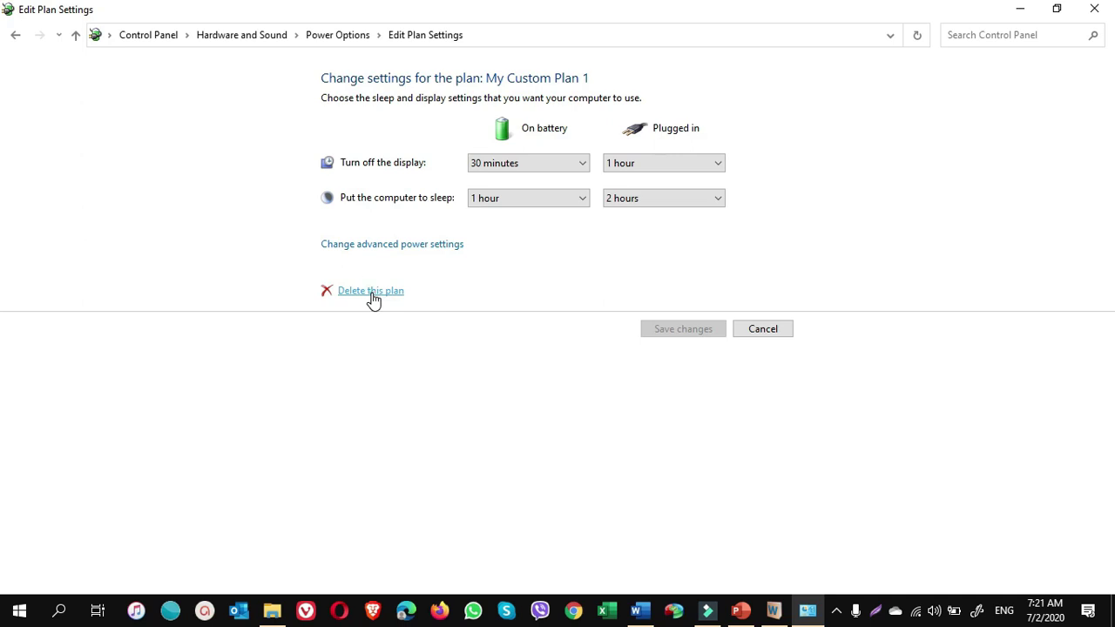
{"action": "left_click", "coordinate": [373, 292]}
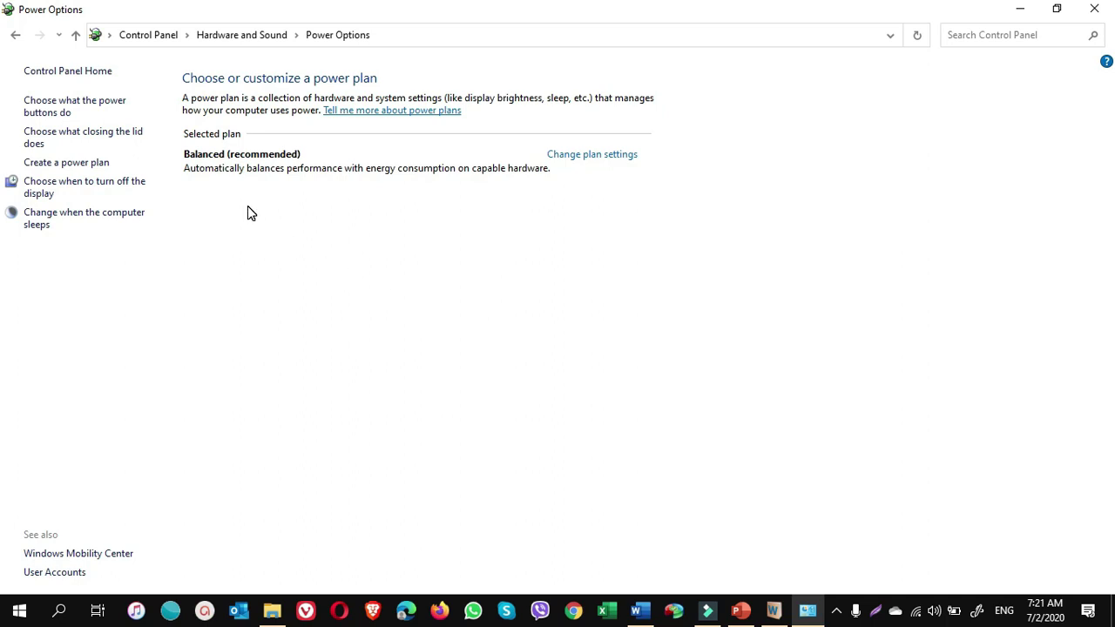
- Create a power plan based on Power saver and name it "Power saver", keeping its default sleep and display settings
{"action": "left_click", "coordinate": [77, 166]}
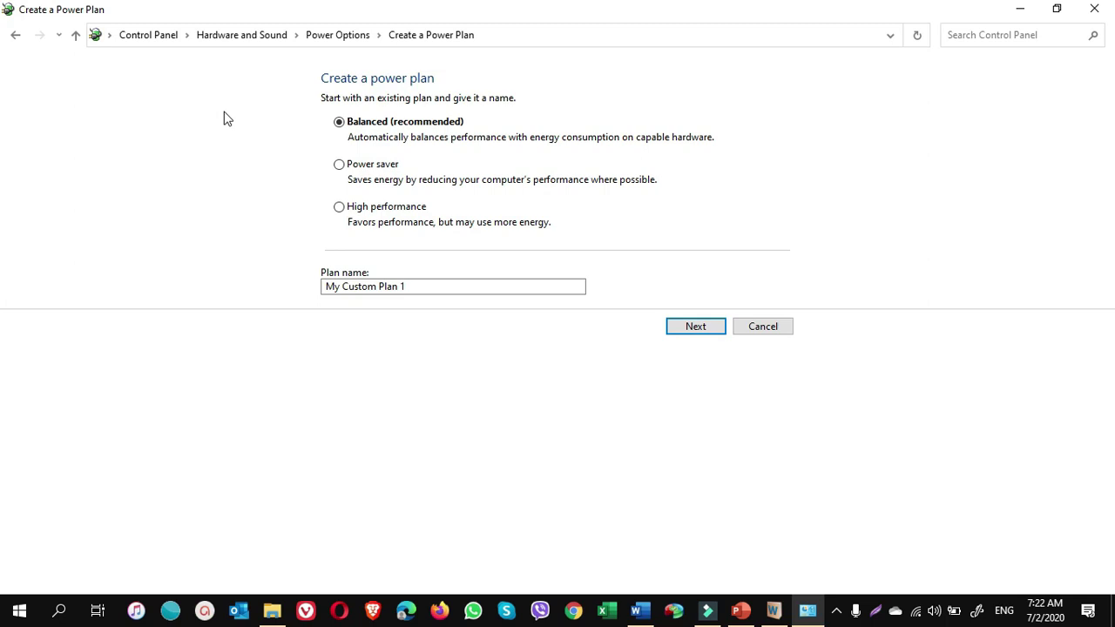
{"action": "left_click", "coordinate": [340, 166]}
{"action": "left_click", "coordinate": [340, 207]}
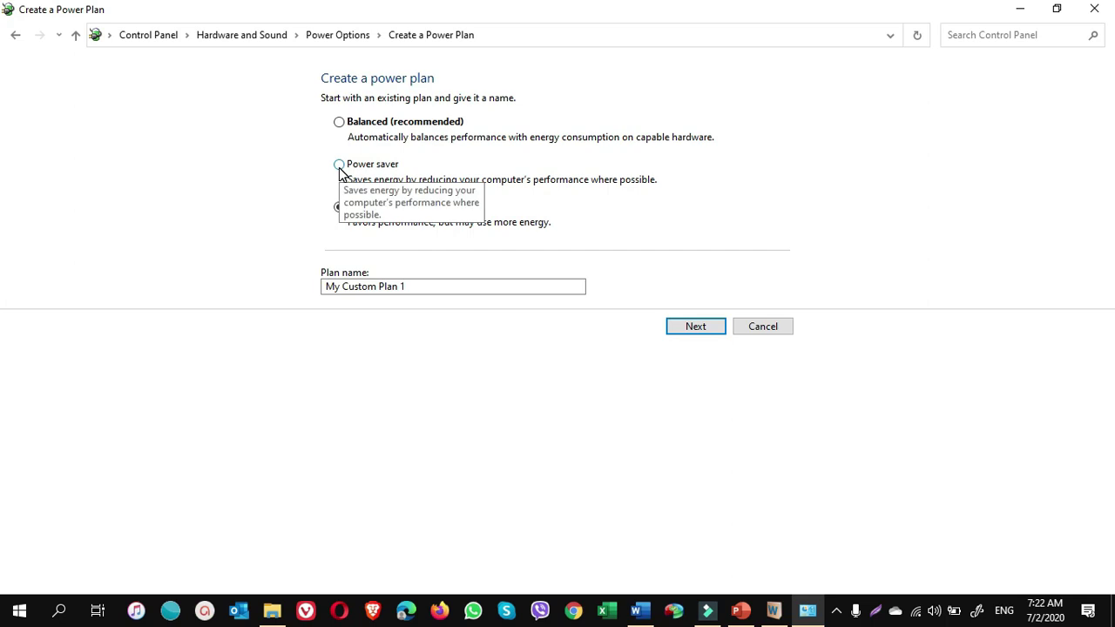
{"action": "left_click", "coordinate": [340, 167]}
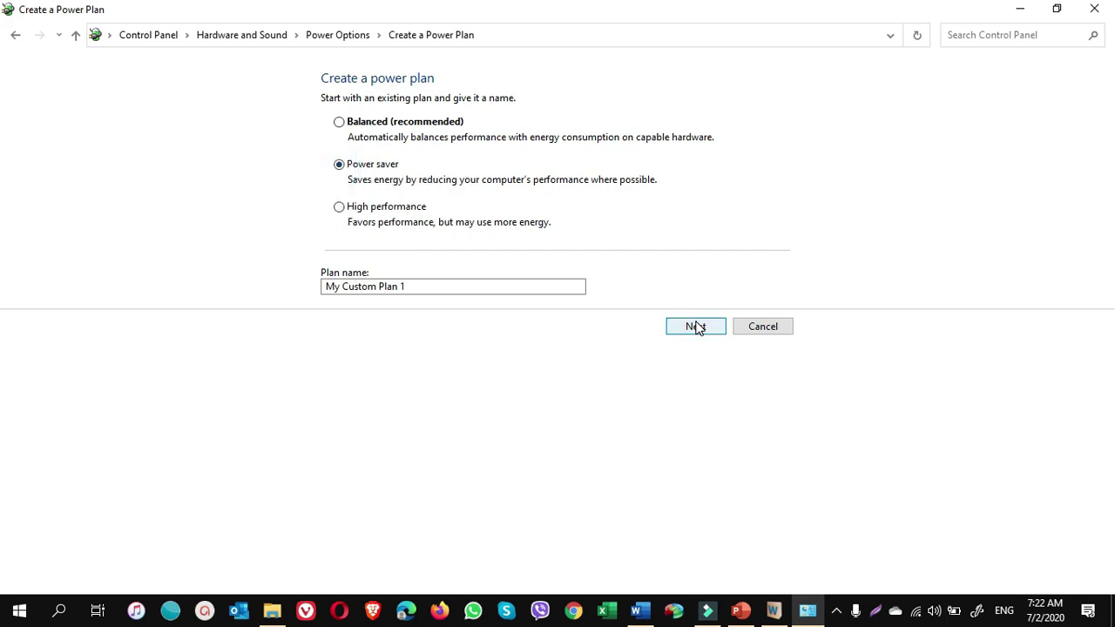
{"action": "double_click", "coordinate": [438, 282]}
{"action": "key", "text": "Home"}
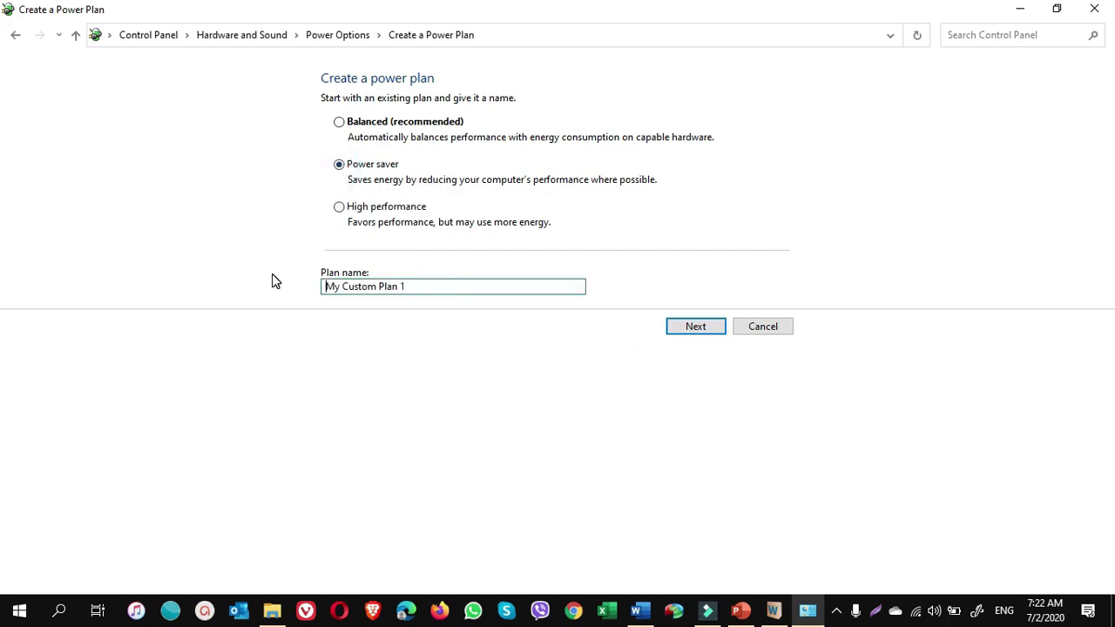
{"action": "double_click", "coordinate": [420, 284]}
{"action": "type", "text": "Power saver"}
{"action": "left_click", "coordinate": [693, 326]}
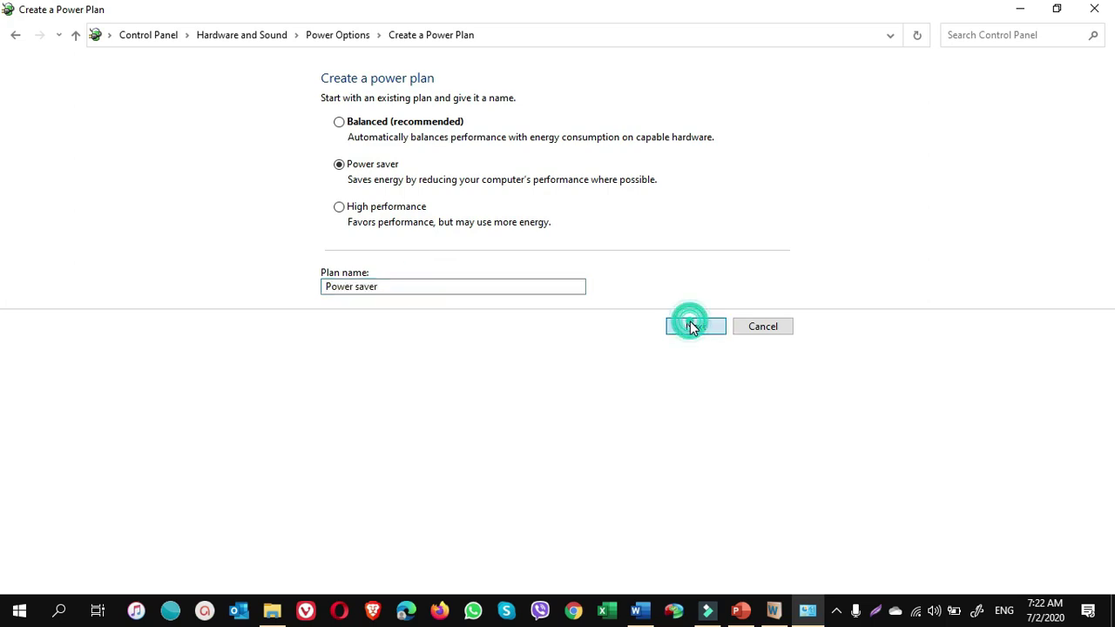
{"action": "left_click", "coordinate": [697, 252]}
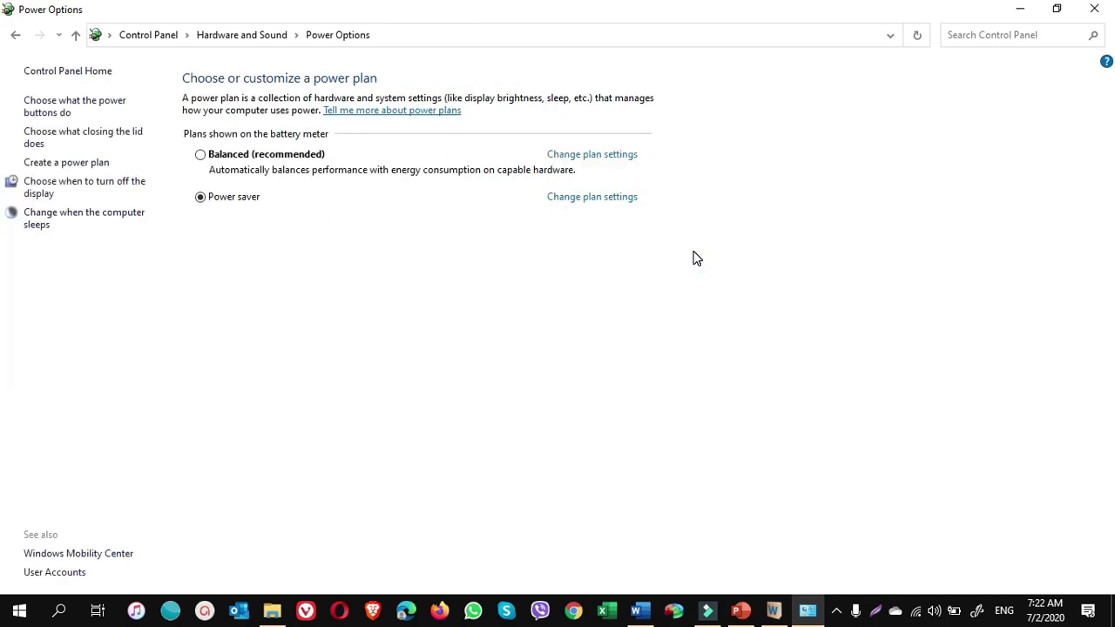
- Create a power plan based on High performance and name it "High performance", keeping its default sleep and display settings
{"action": "left_click", "coordinate": [78, 167]}
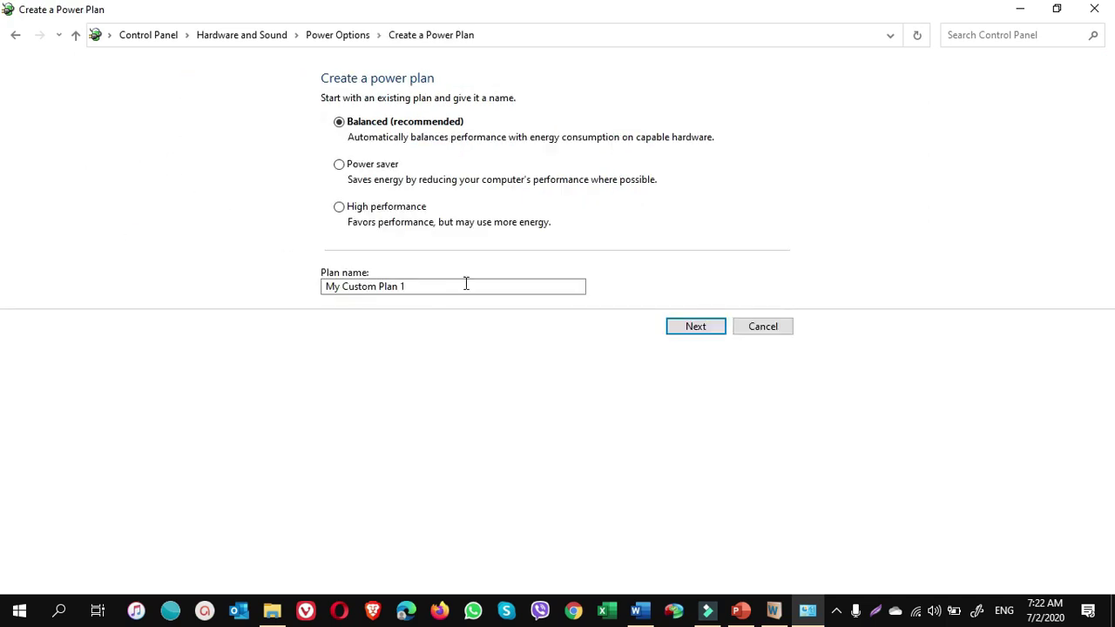
{"action": "left_click", "coordinate": [338, 212]}
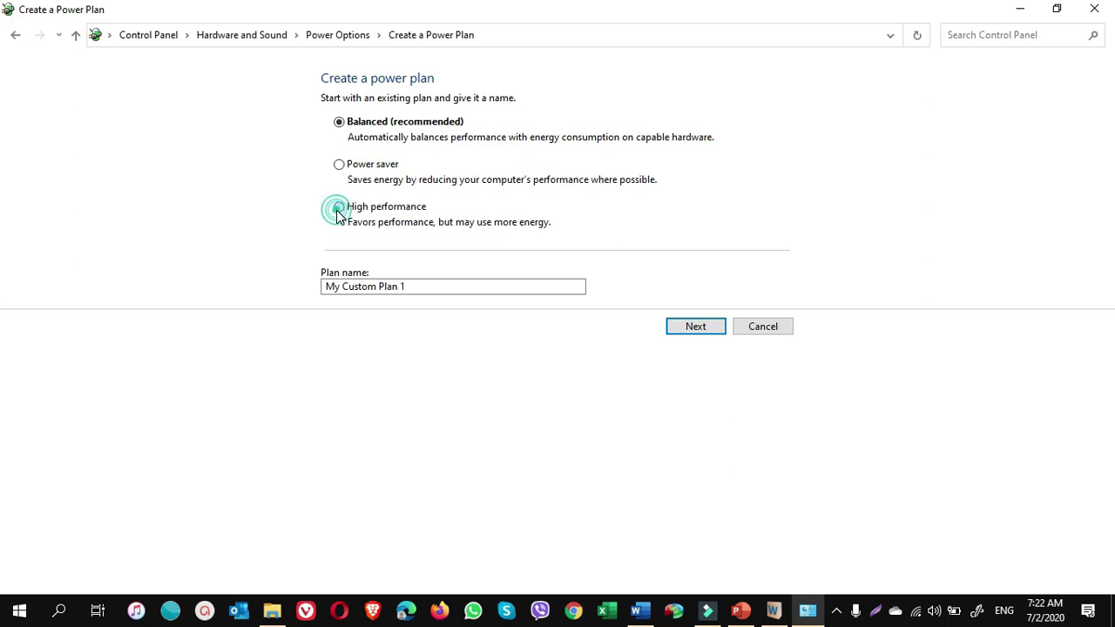
{"action": "left_click", "coordinate": [406, 287]}
{"action": "key", "text": "ctrl+a"}
{"action": "type", "text": "High perf"}
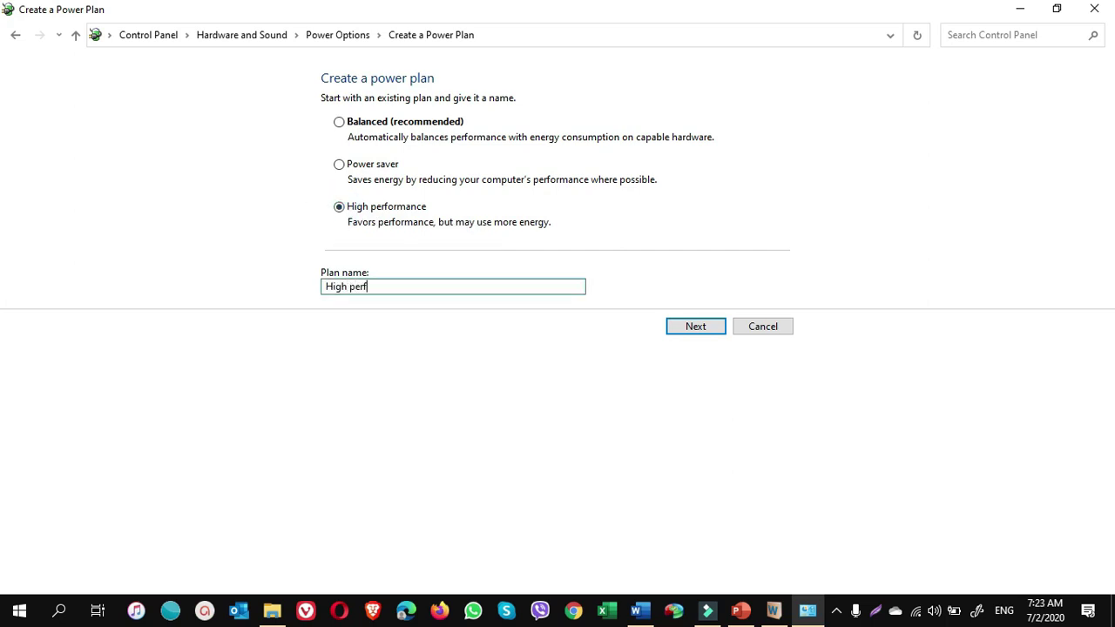
{"action": "type", "text": "ormance"}
{"action": "left_click", "coordinate": [699, 322]}
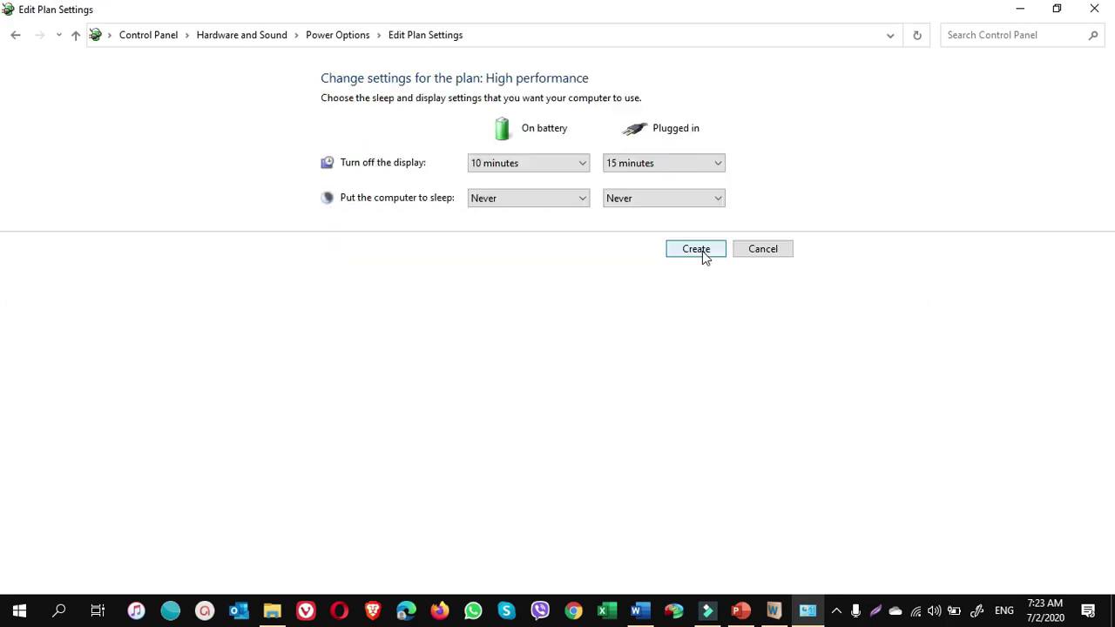
{"action": "left_click", "coordinate": [703, 250]}
- Try the High performance and Power saver plans in turn and make Balanced (recommended) the active power plan
{"action": "left_click", "coordinate": [201, 155]}
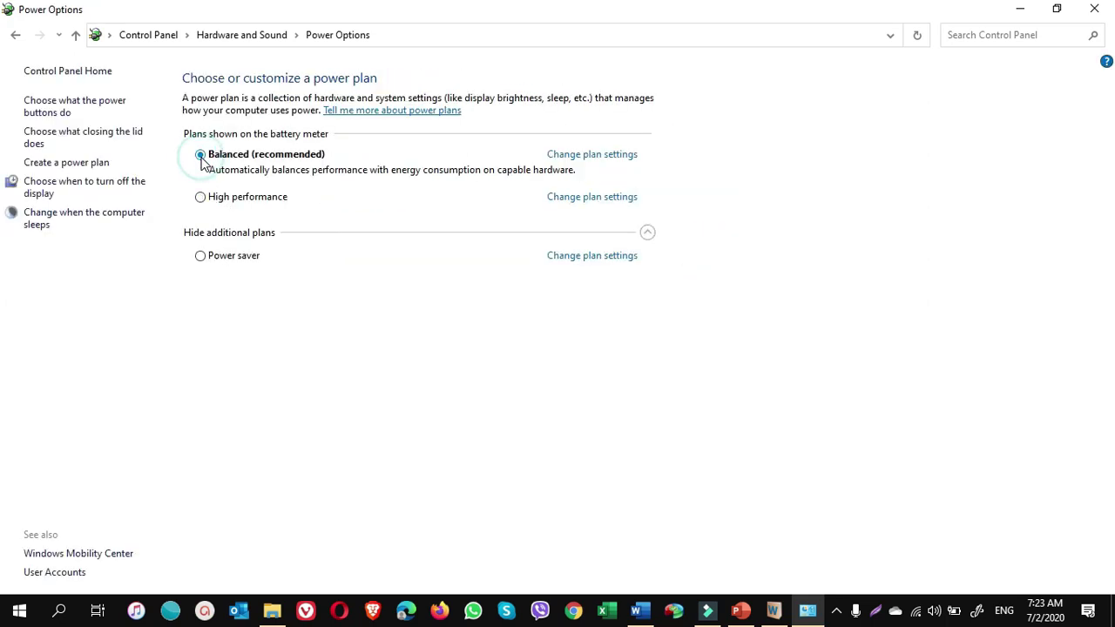
{"action": "left_click", "coordinate": [202, 197]}
{"action": "left_click", "coordinate": [200, 255]}
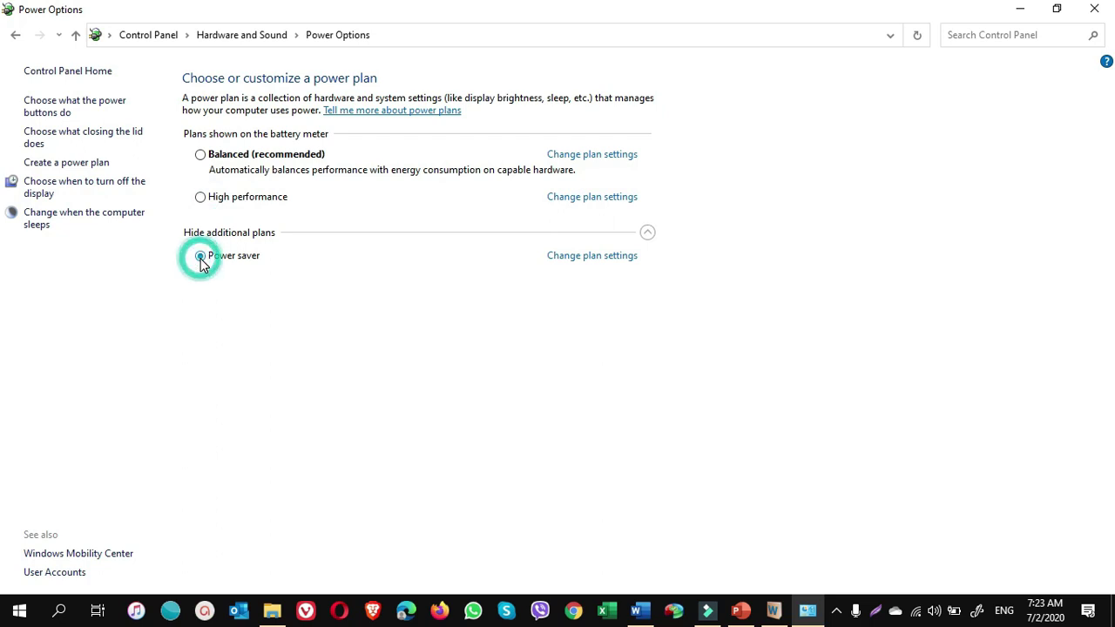
{"action": "left_click", "coordinate": [200, 155]}
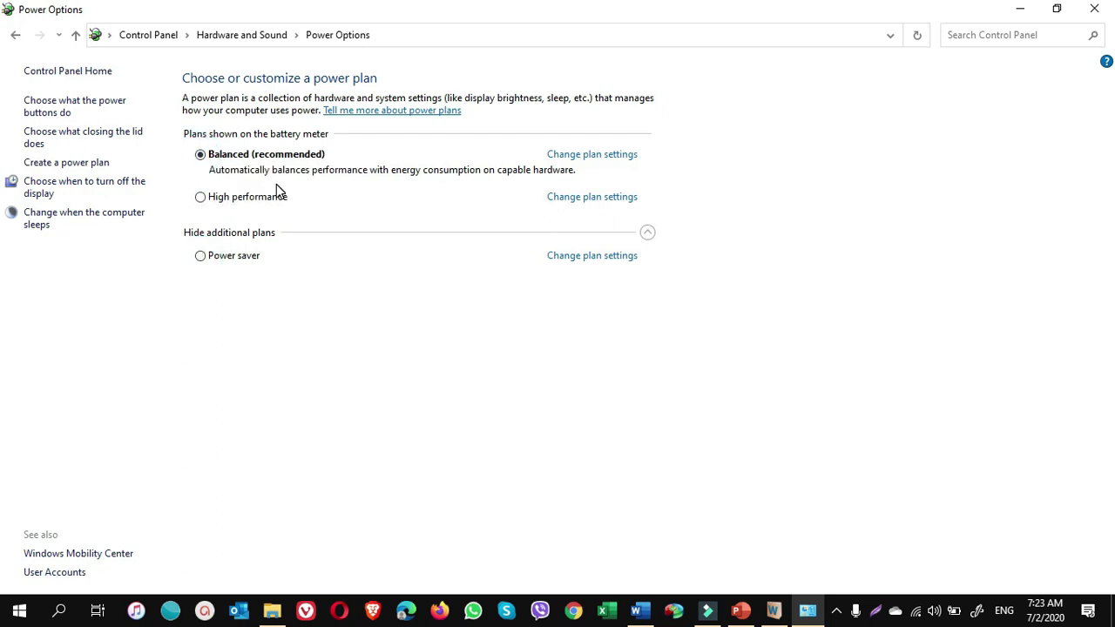
- Run "powercfg -duplicatescheme e9a42b02-d5df-448d-aa00-03f14749eb61" in Command Prompt and close its window
{"action": "left_click", "coordinate": [59, 610]}
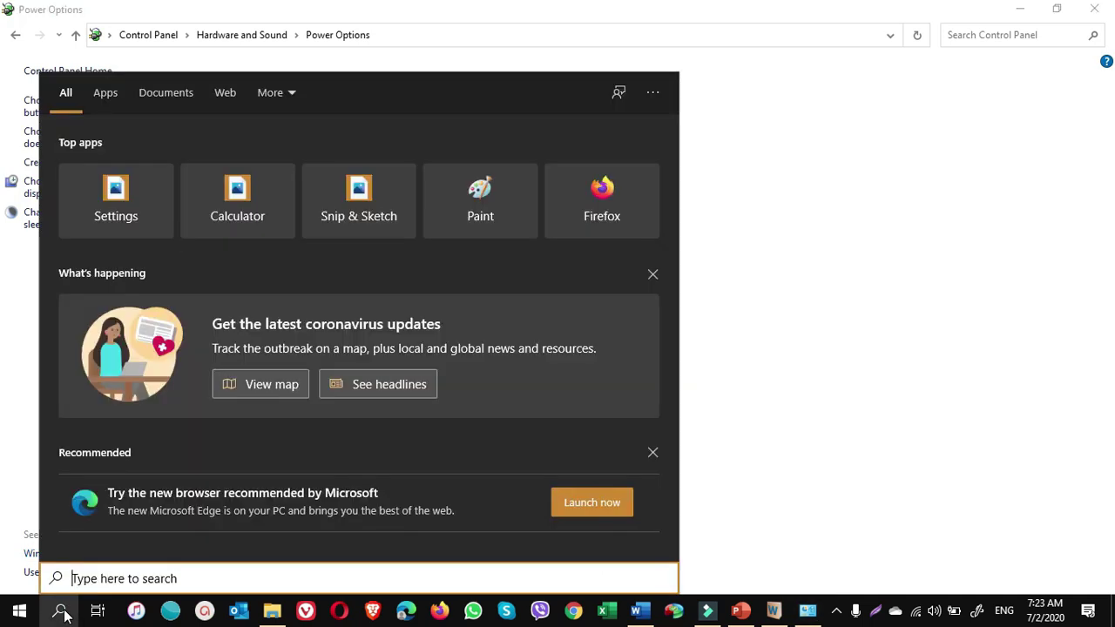
{"action": "type", "text": "cmd"}
{"action": "left_click", "coordinate": [161, 171]}
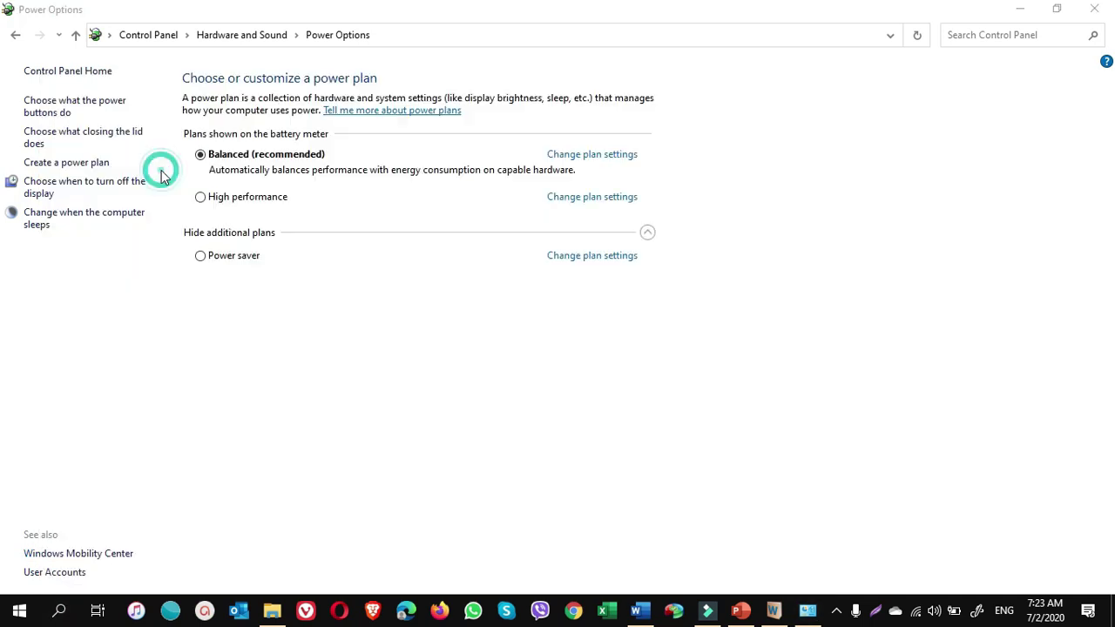
{"action": "type", "text": "powercfg -duplicatescheme e9a42b02-d5df-448d-aa00-03f14749eb61"}
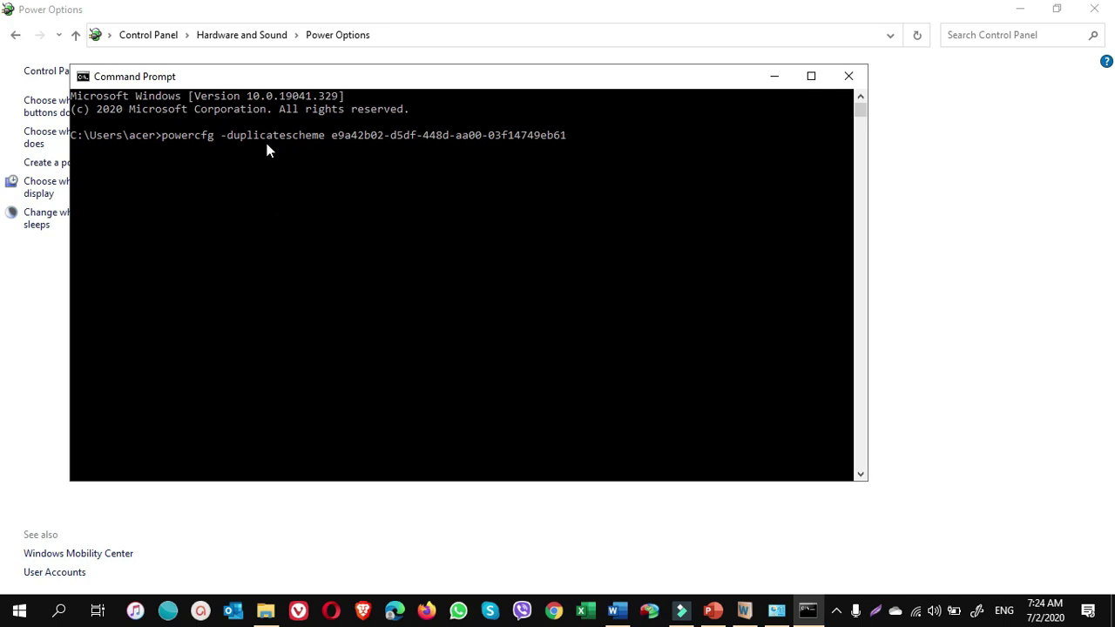
{"action": "key", "text": "Return"}
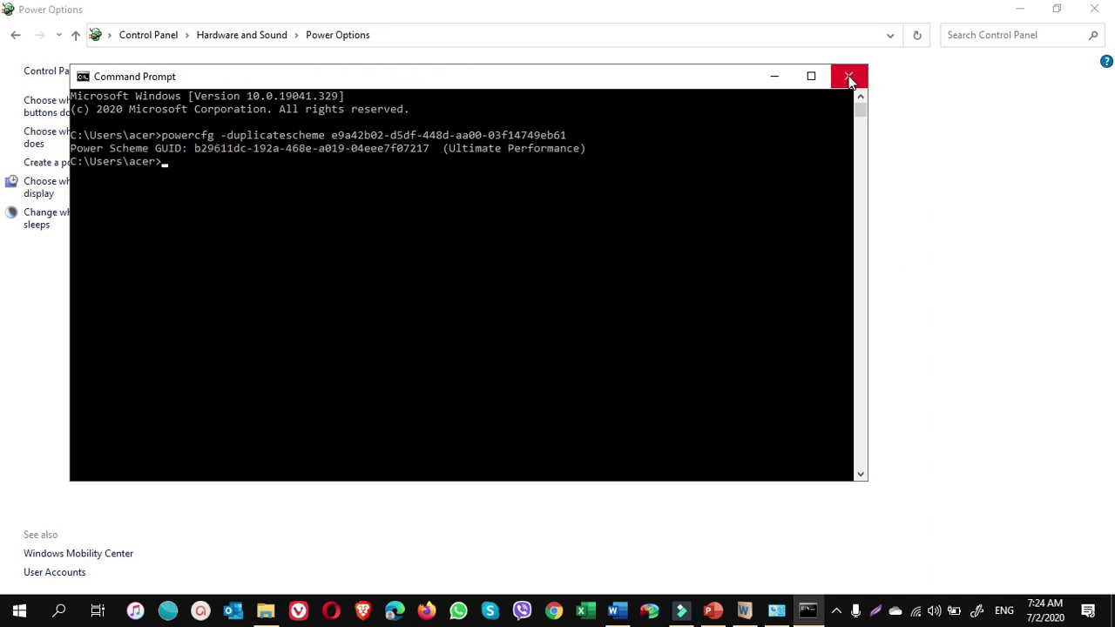
{"action": "left_click", "coordinate": [849, 78]}
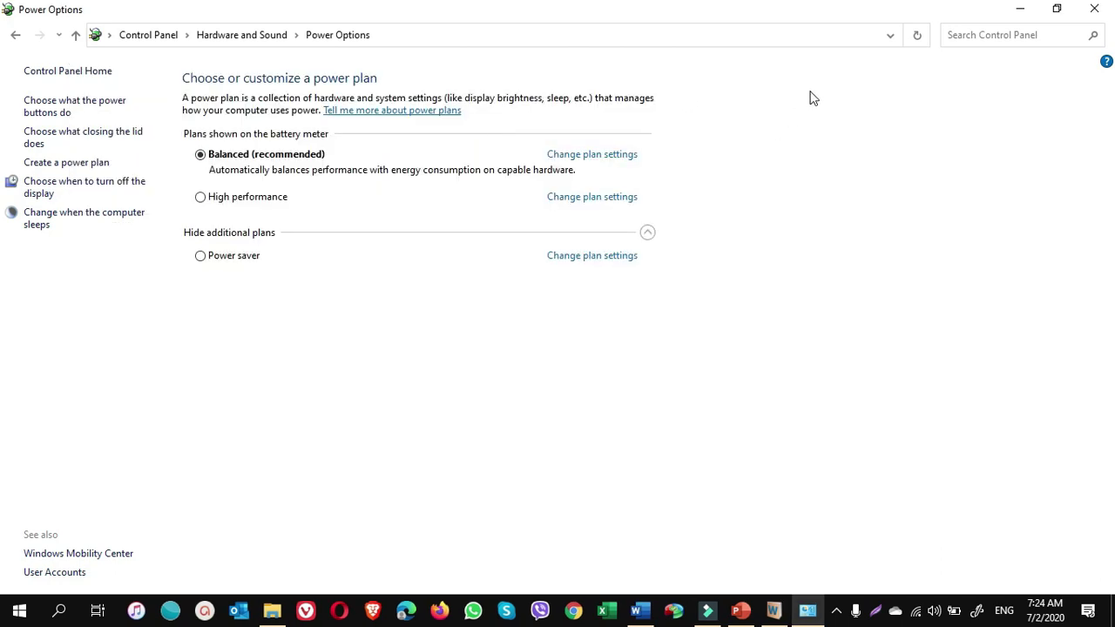
- Refresh the power plan list, try the Ultimate Performance plan and switch back to Balanced (recommended)
{"action": "left_click", "coordinate": [918, 36]}
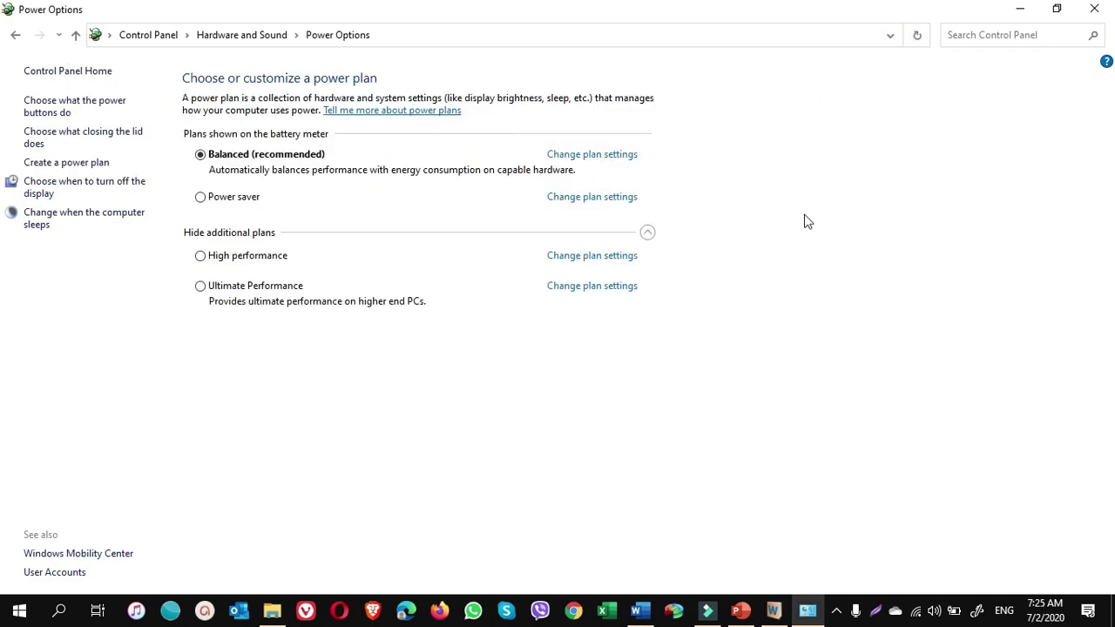
{"action": "left_click", "coordinate": [218, 290]}
{"action": "left_click", "coordinate": [201, 157]}
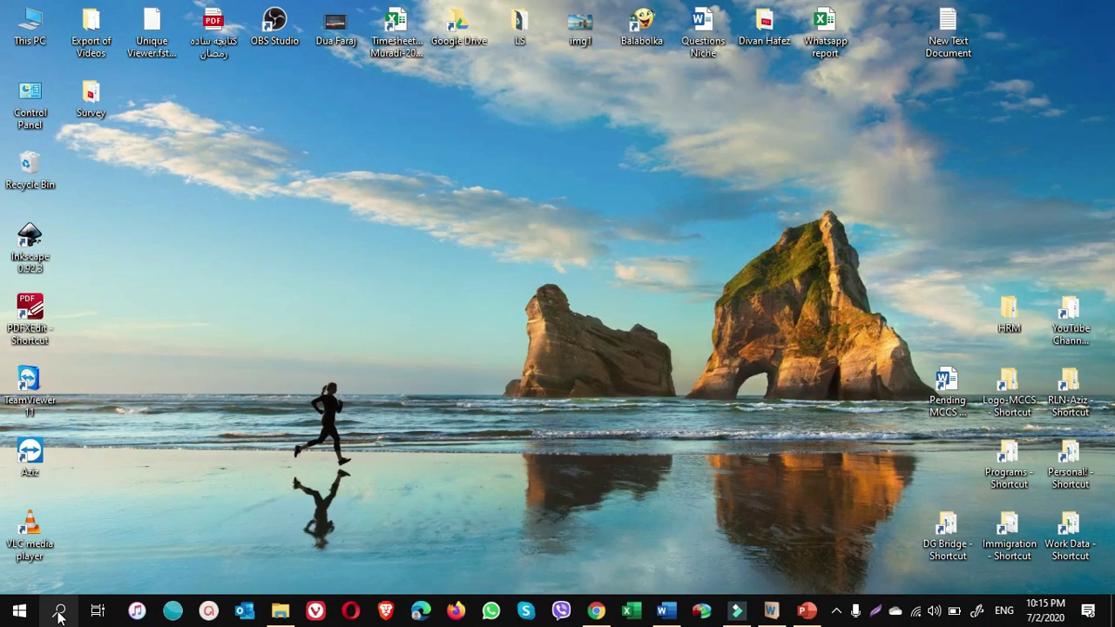
- Find and open Control Panel, go to the System page under System and Security, and open Advanced system settings
{"action": "left_click", "coordinate": [59, 615]}
{"action": "type", "text": "cp"}
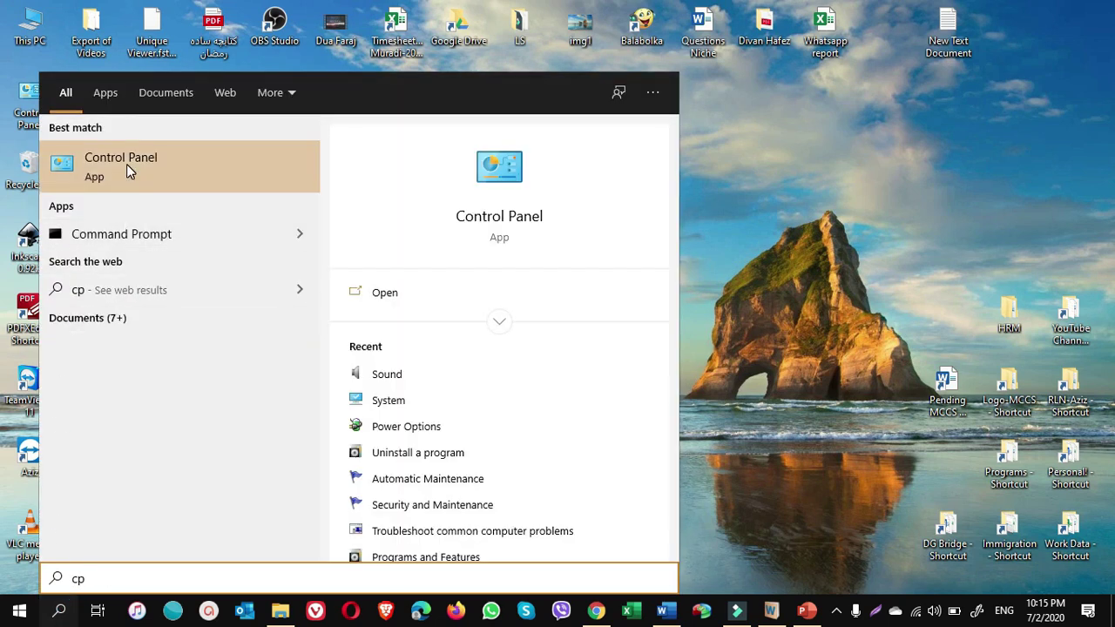
{"action": "left_click", "coordinate": [126, 168]}
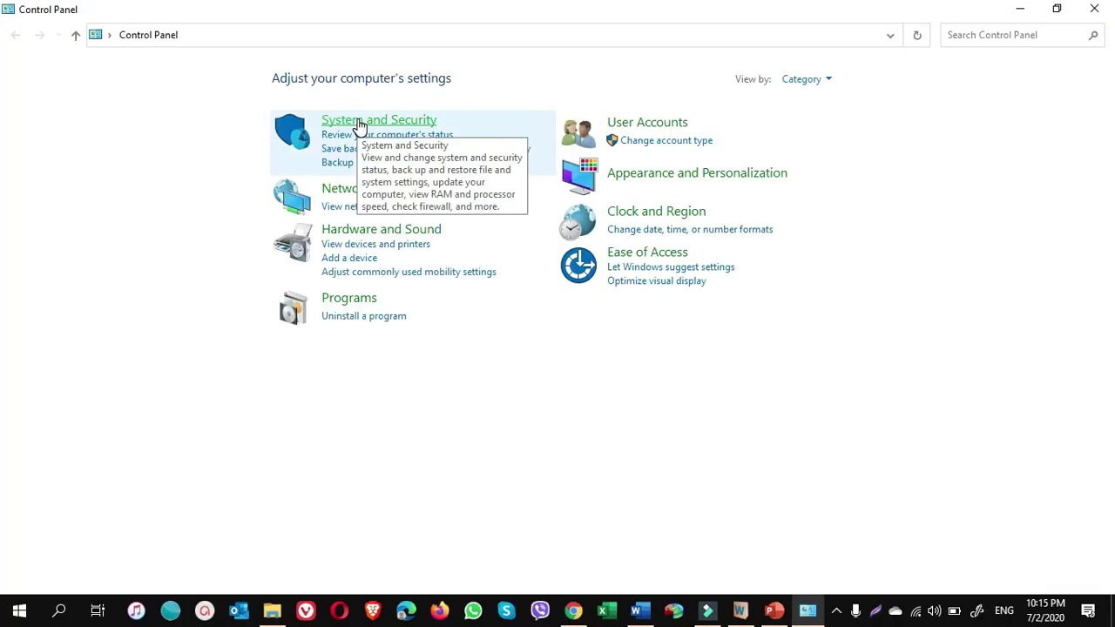
{"action": "left_click", "coordinate": [359, 122]}
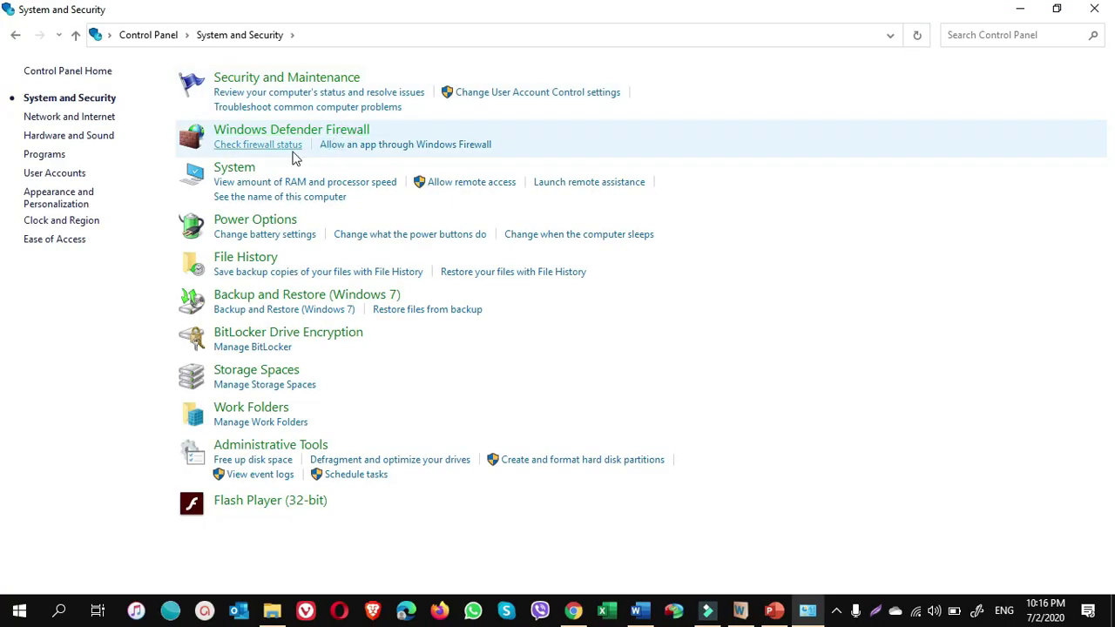
{"action": "left_click", "coordinate": [237, 175]}
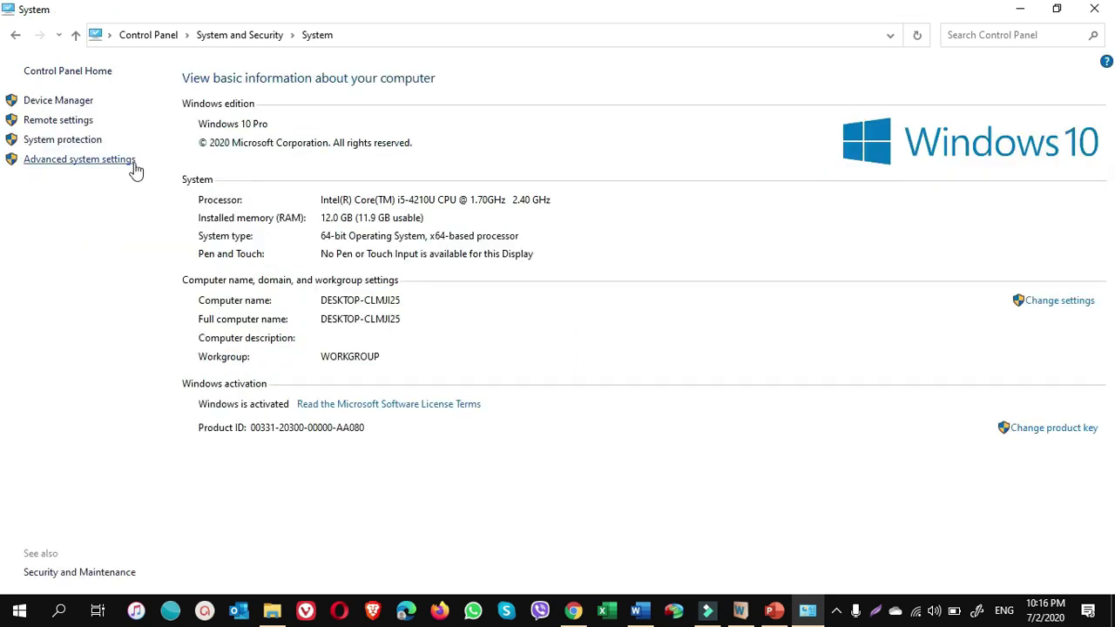
{"action": "left_click", "coordinate": [73, 166]}
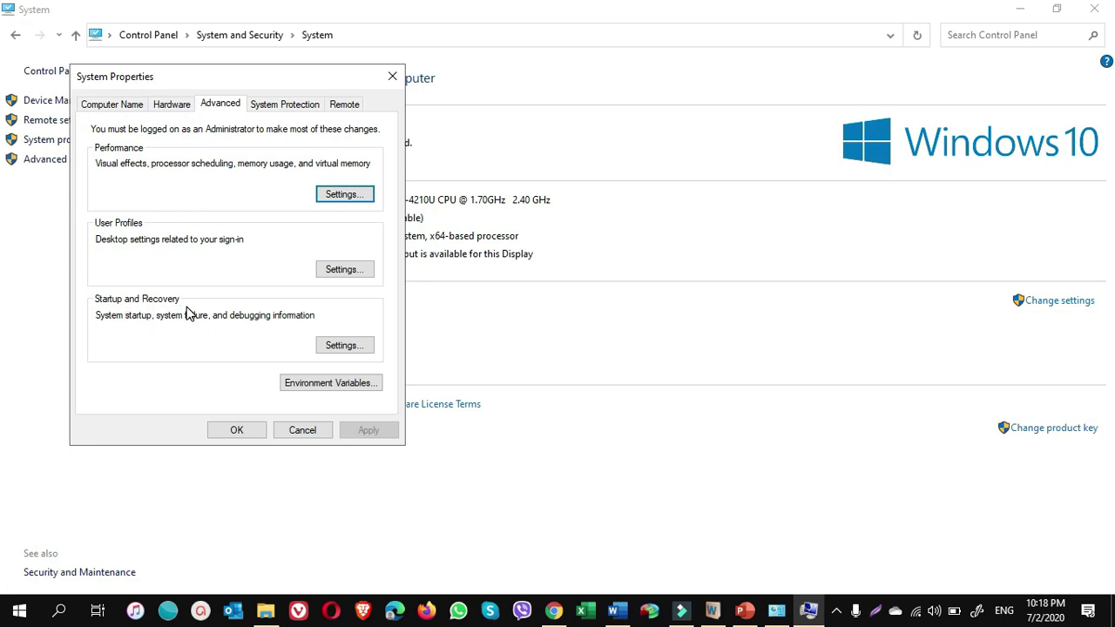
- In the Startup and Recovery settings, set the time to display the list of operating systems to 3 seconds
{"action": "left_click", "coordinate": [347, 349]}
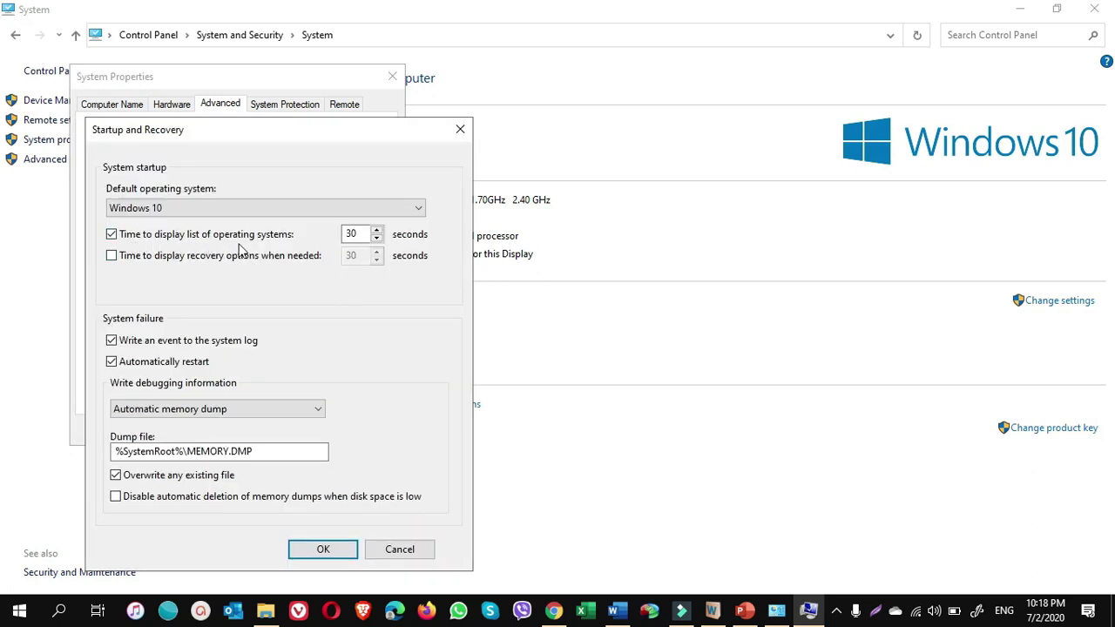
{"action": "double_click", "coordinate": [350, 235]}
{"action": "type", "text": "5"}
{"action": "type", "text": "3"}
{"action": "left_click", "coordinate": [323, 550]}
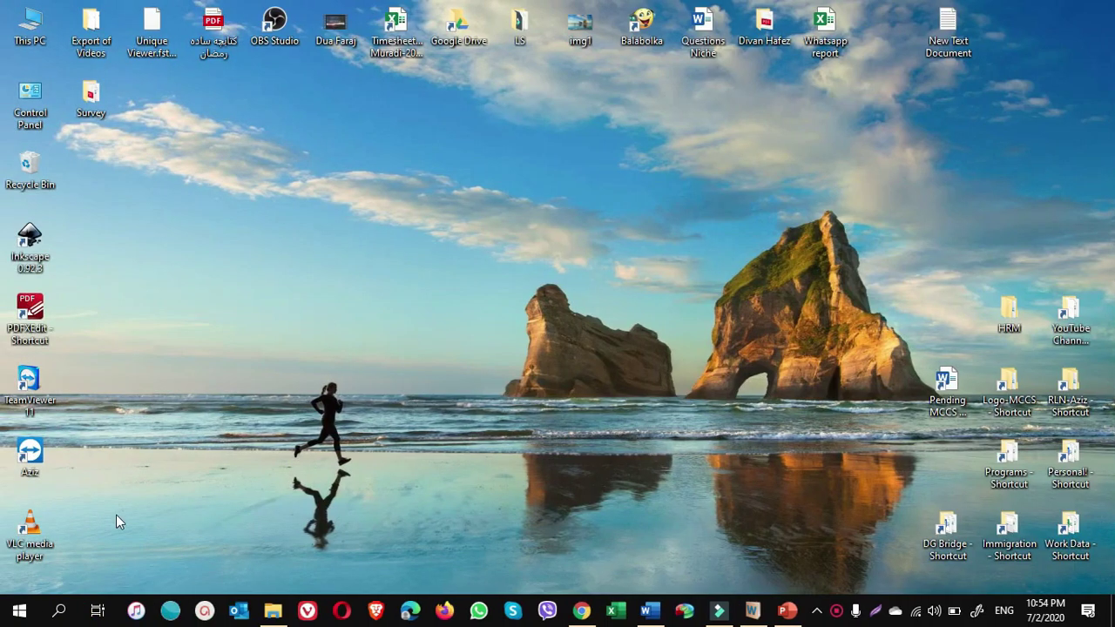
- Search Windows for "regedit" and open Registry Editor
{"action": "left_click", "coordinate": [59, 613]}
{"action": "type", "text": "reg"}
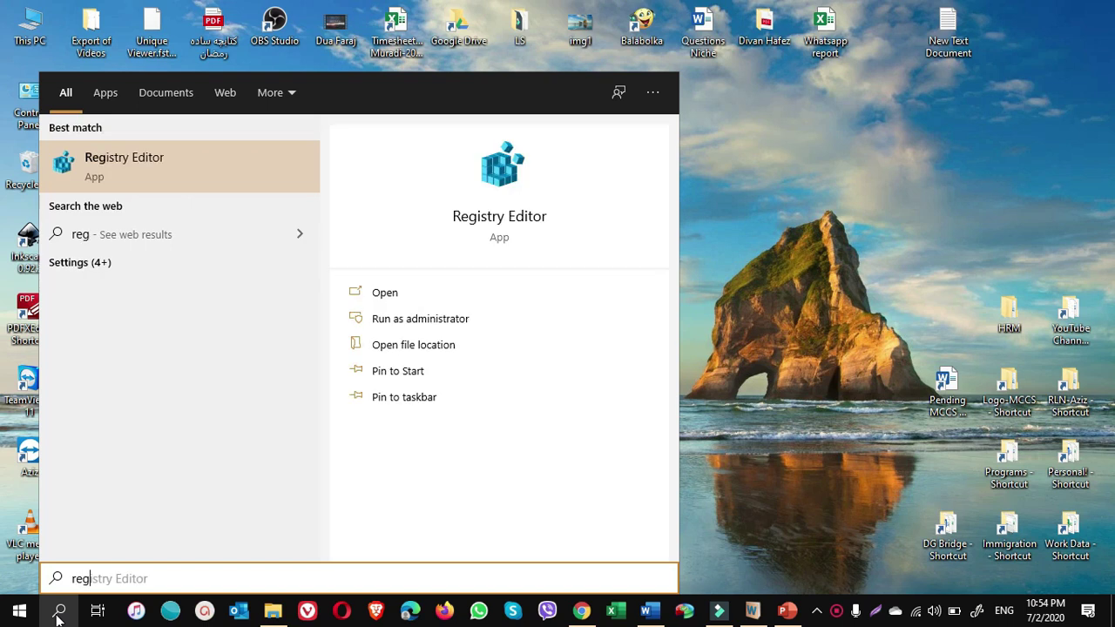
{"action": "type", "text": "edit"}
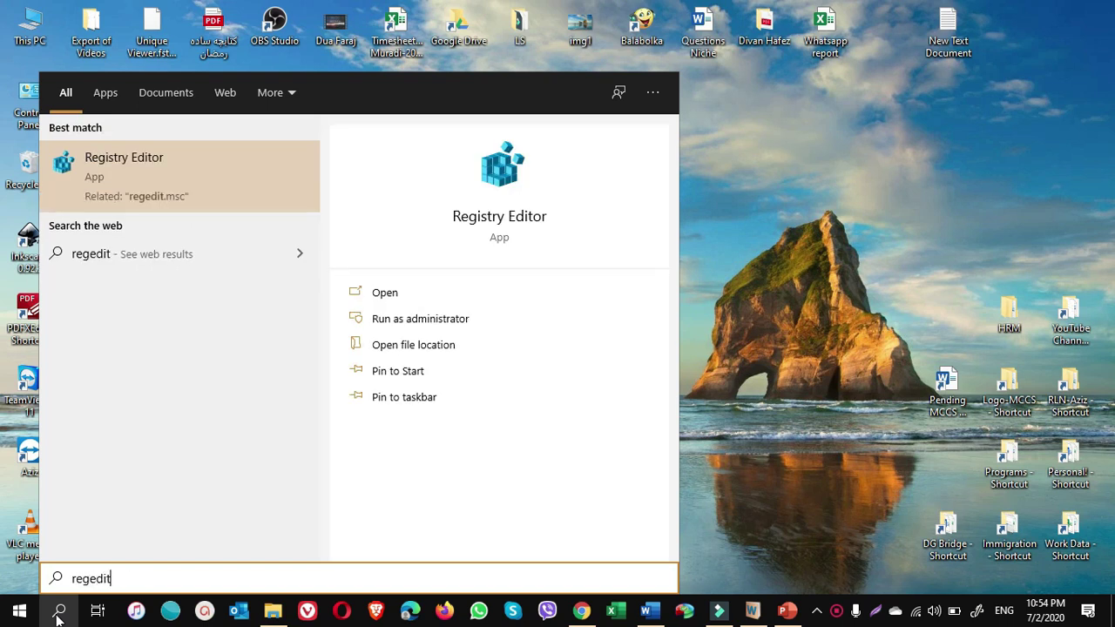
{"action": "left_click", "coordinate": [150, 168]}
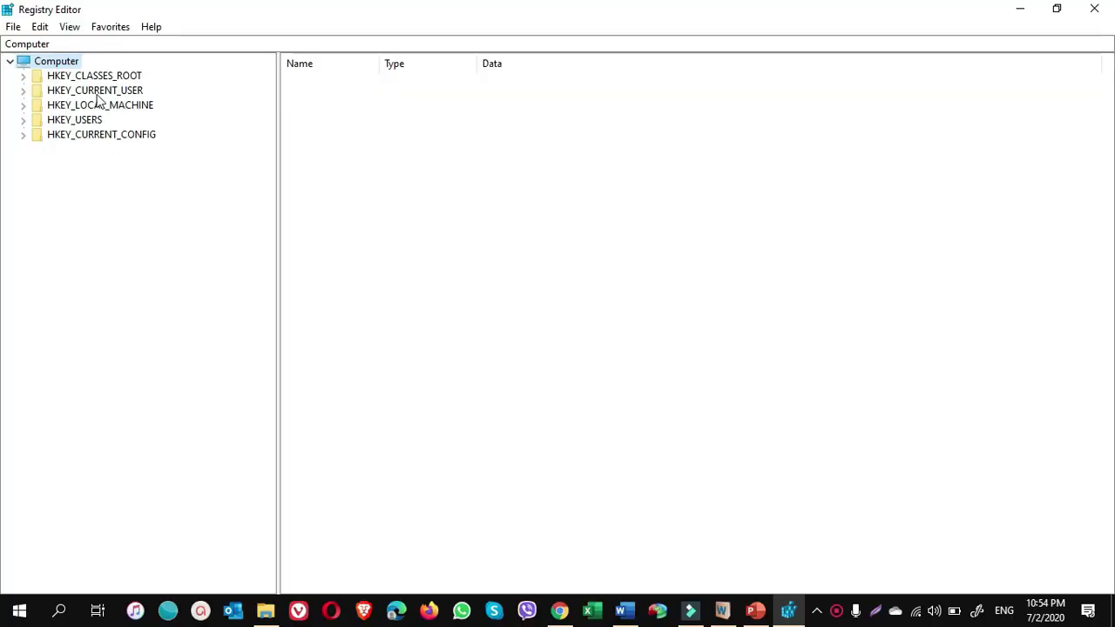
- Set the MouseHoverTime value under HKEY_CURRENT_USER\Control Panel\Mouse to 10
{"action": "left_click", "coordinate": [23, 92]}
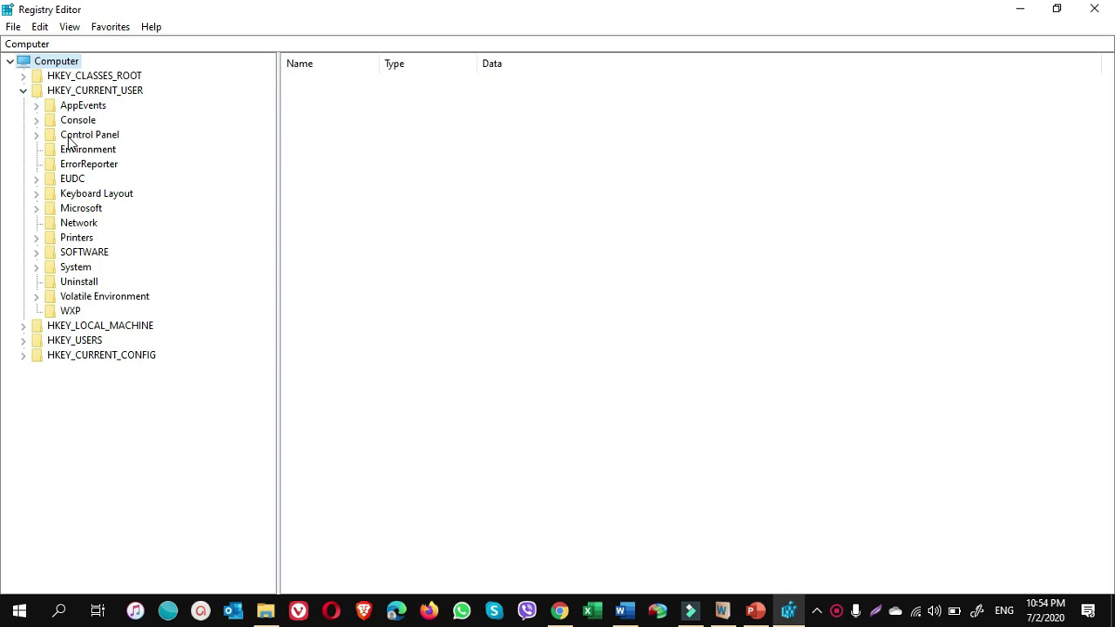
{"action": "left_click", "coordinate": [70, 137]}
{"action": "left_click", "coordinate": [38, 137]}
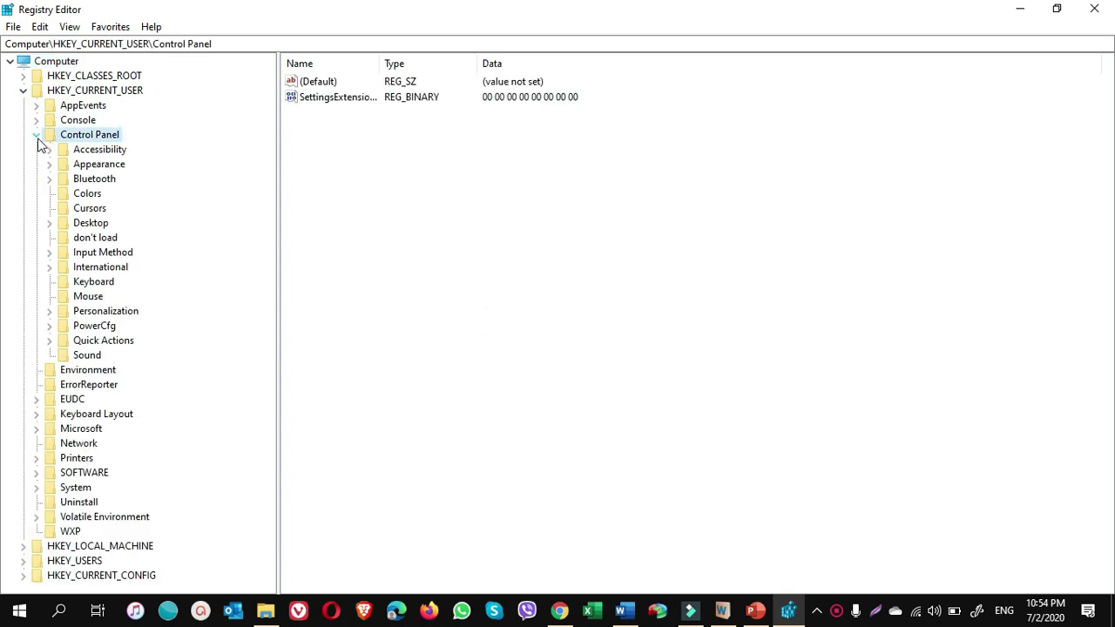
{"action": "left_click", "coordinate": [85, 298]}
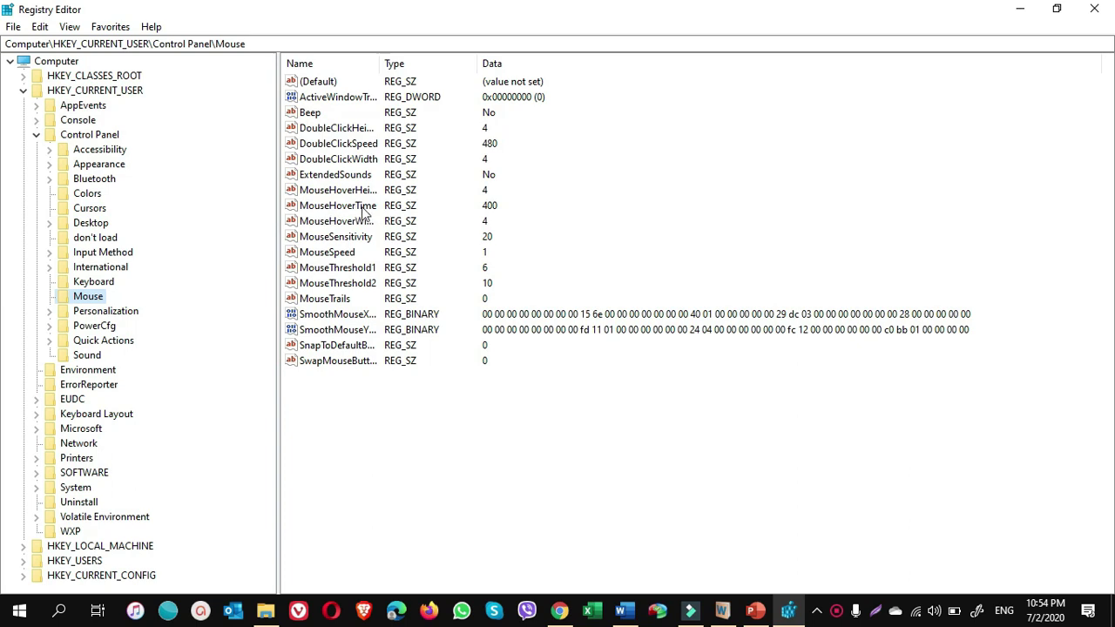
{"action": "left_click", "coordinate": [404, 209]}
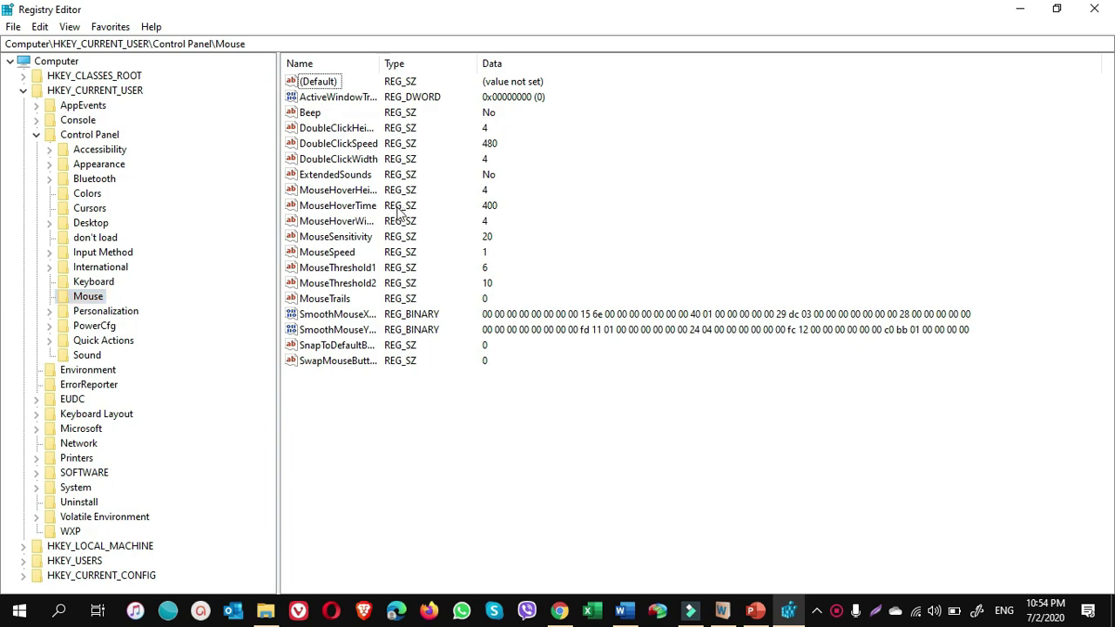
{"action": "double_click", "coordinate": [349, 206]}
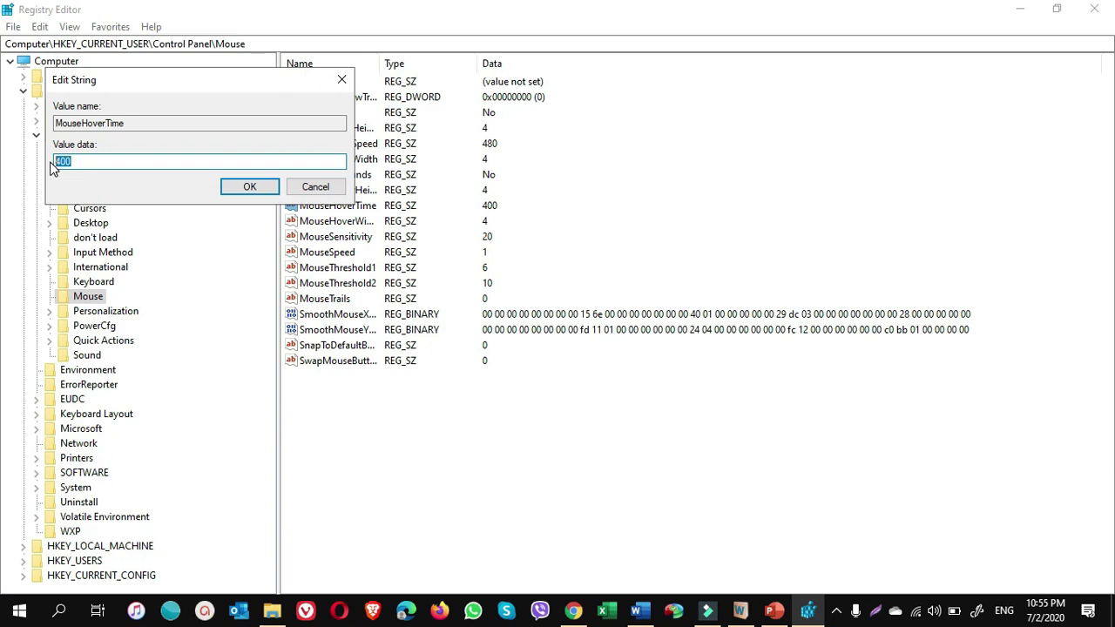
{"action": "type", "text": "10"}
{"action": "left_click", "coordinate": [250, 187]}
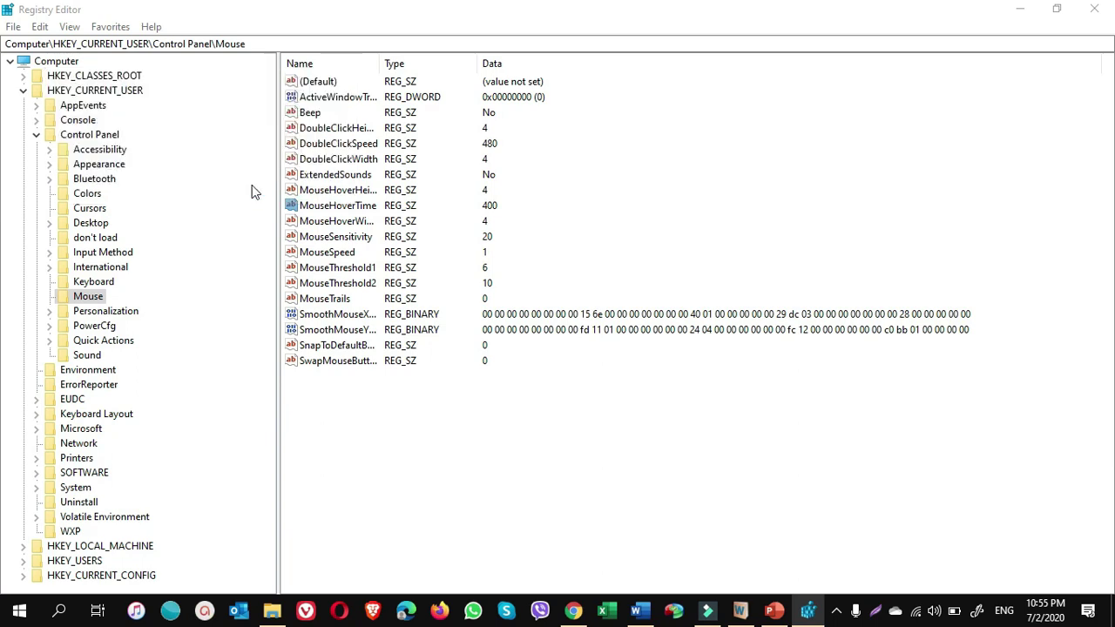
- Set the MenuShowDelay value under HKEY_CURRENT_USER\Control Panel\Desktop to 10
{"action": "left_click", "coordinate": [90, 224]}
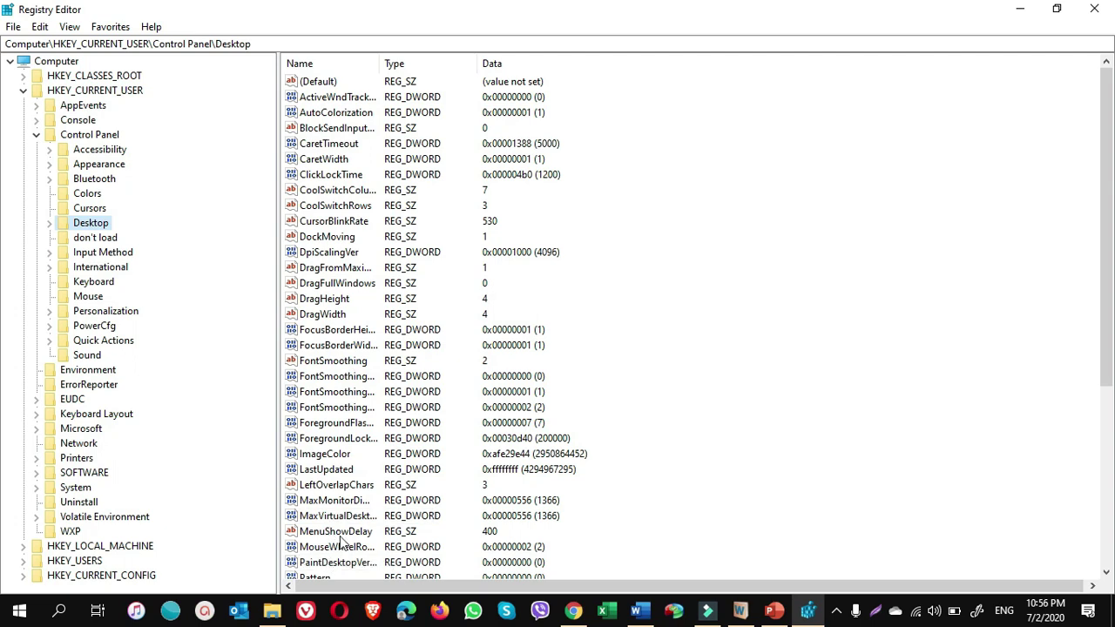
{"action": "left_click", "coordinate": [340, 534]}
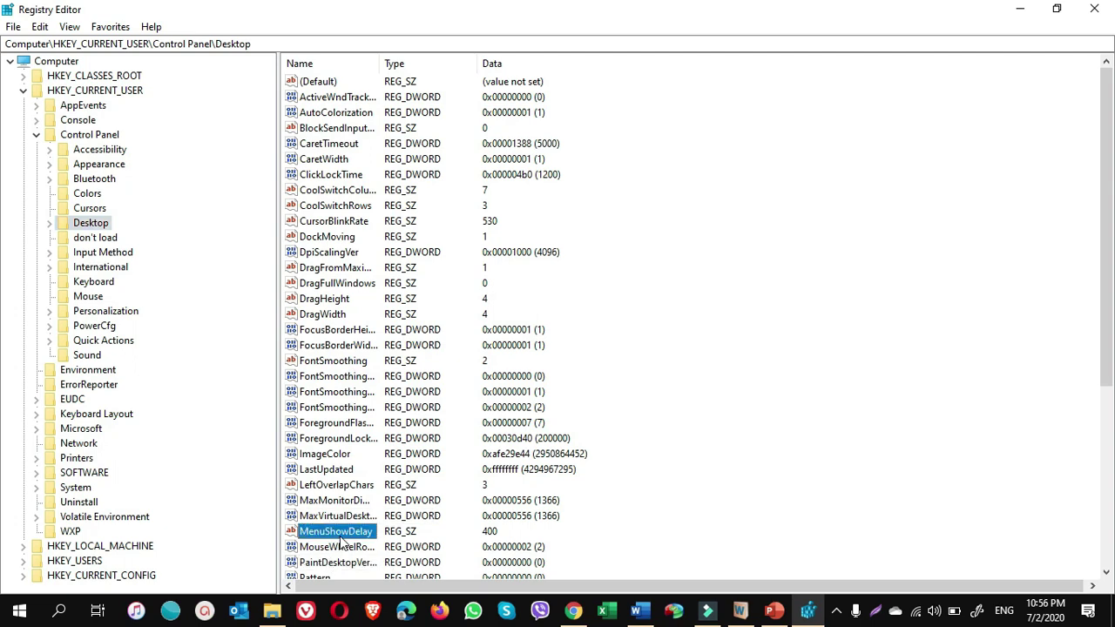
{"action": "double_click", "coordinate": [345, 534]}
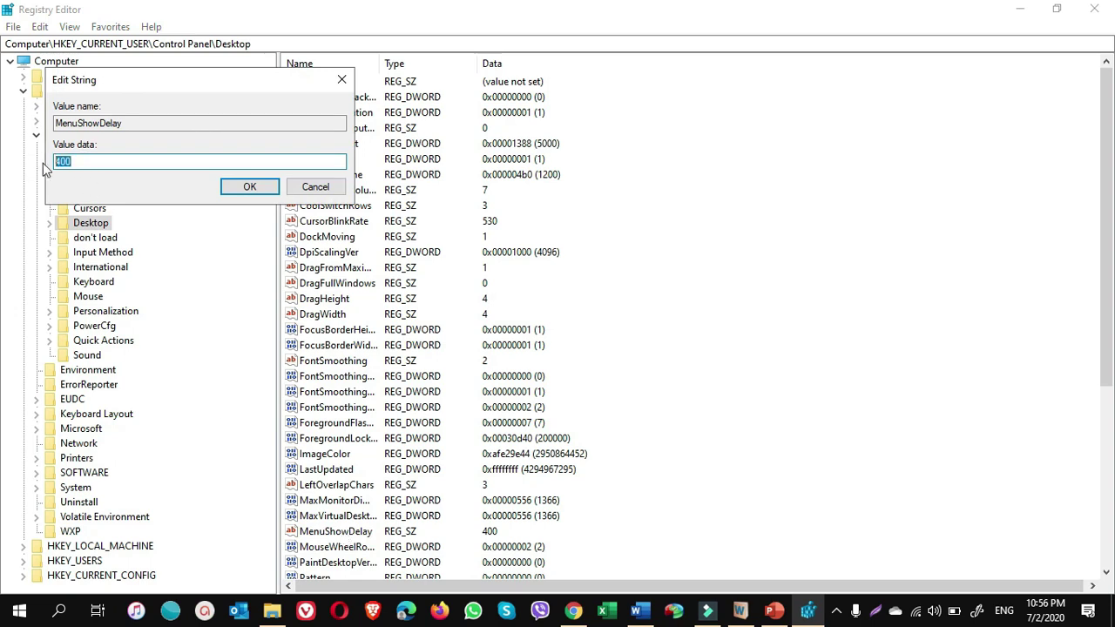
{"action": "type", "text": "10"}
{"action": "left_click", "coordinate": [249, 188]}
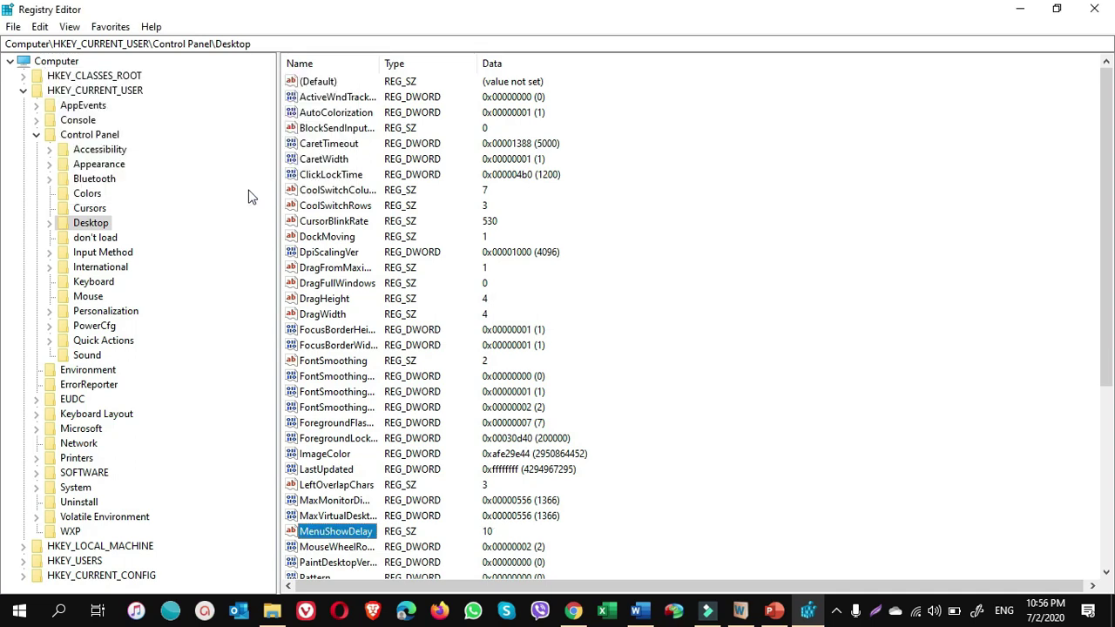